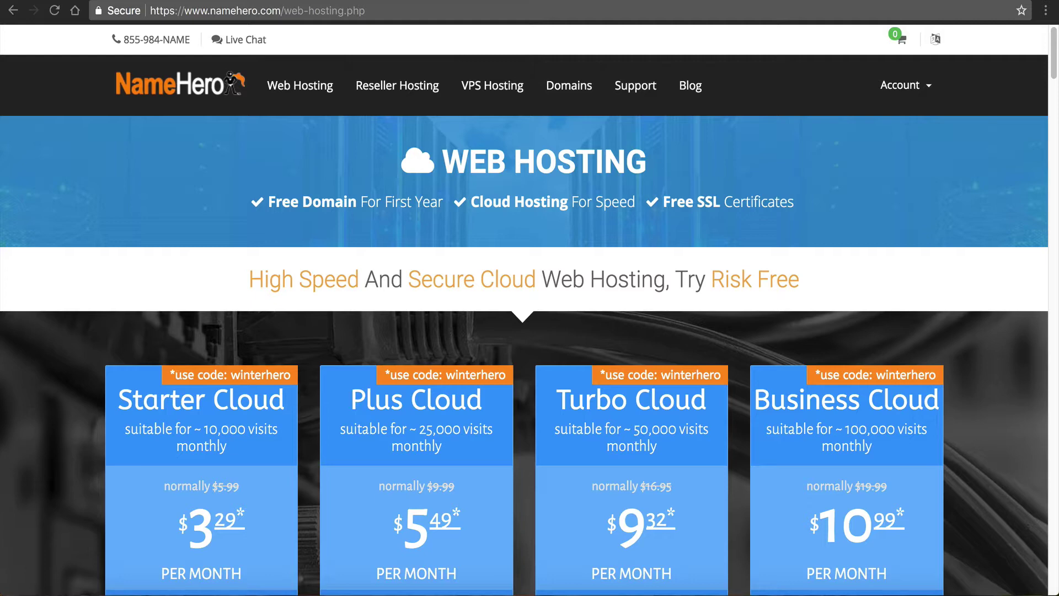
Reposition the fatal error note and review its error text.
left_click_drag(730, 236, 326, 153)
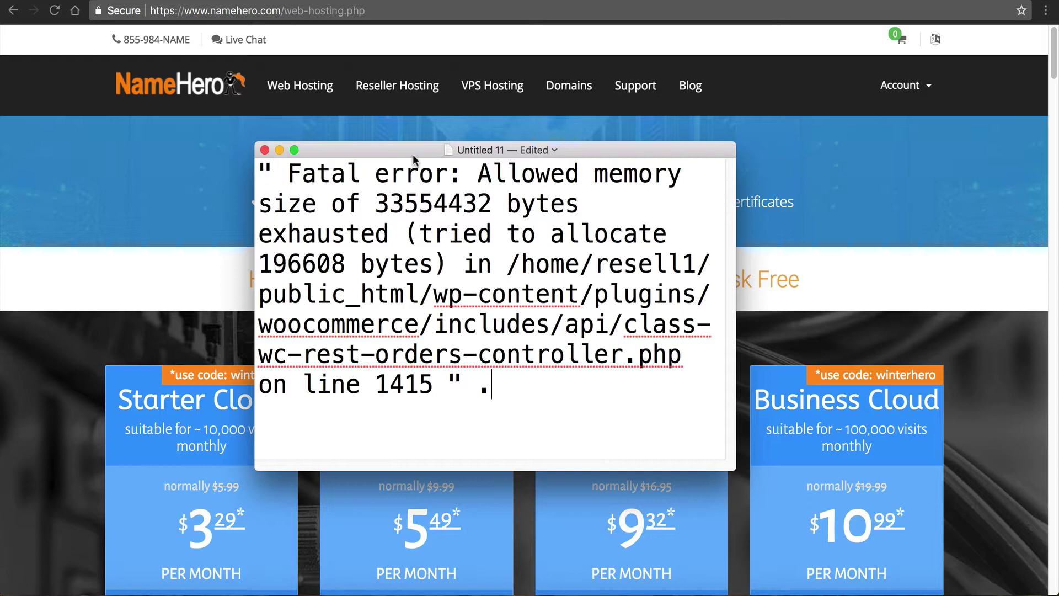
left_click_drag(415, 151, 413, 141)
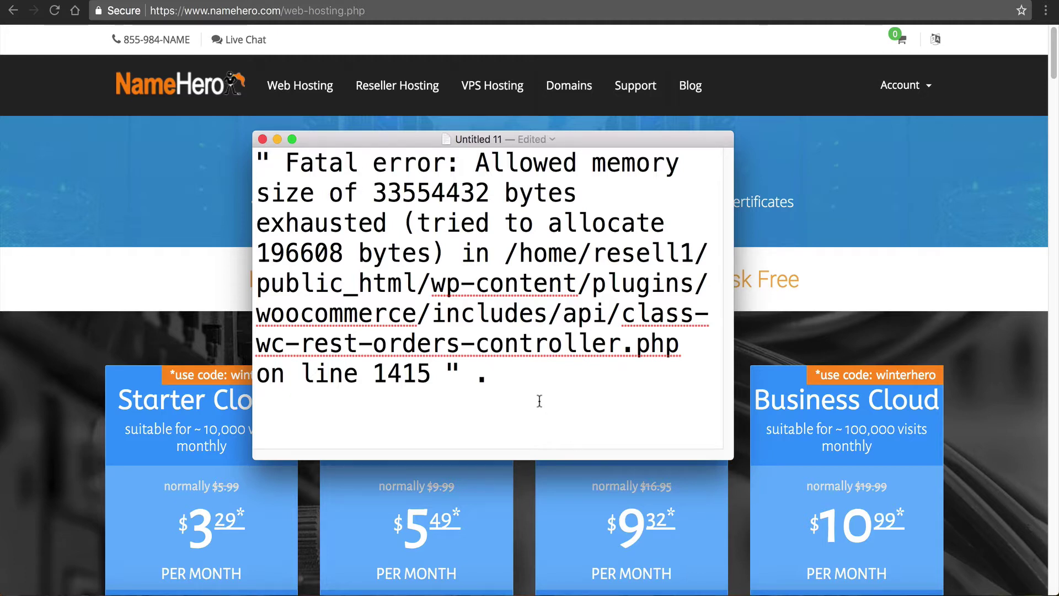
left_click_drag(541, 399, 373, 193)
left_click(373, 193)
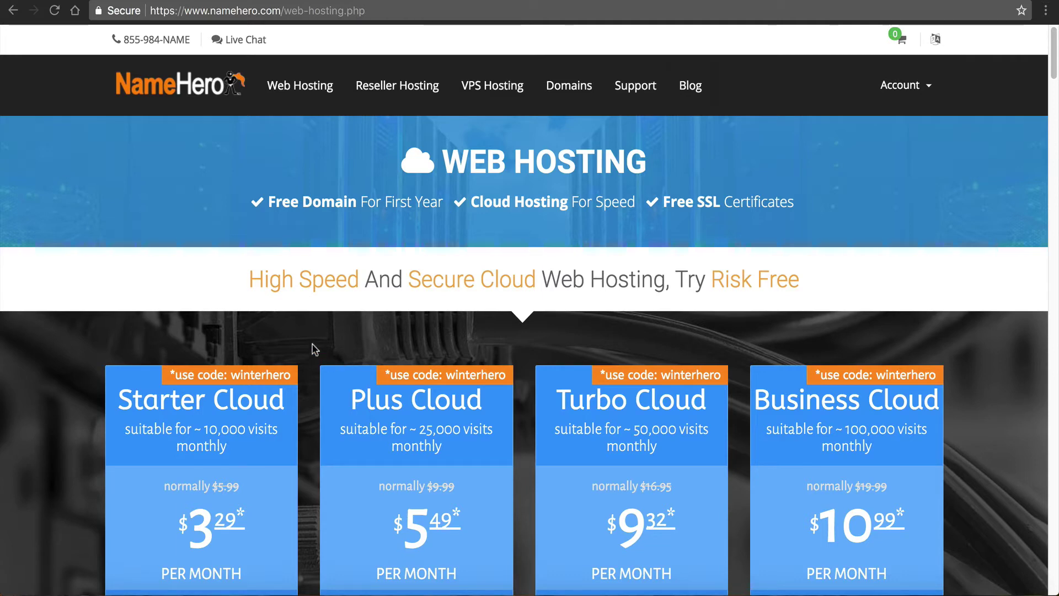
scroll(314, 357, "down", 5)
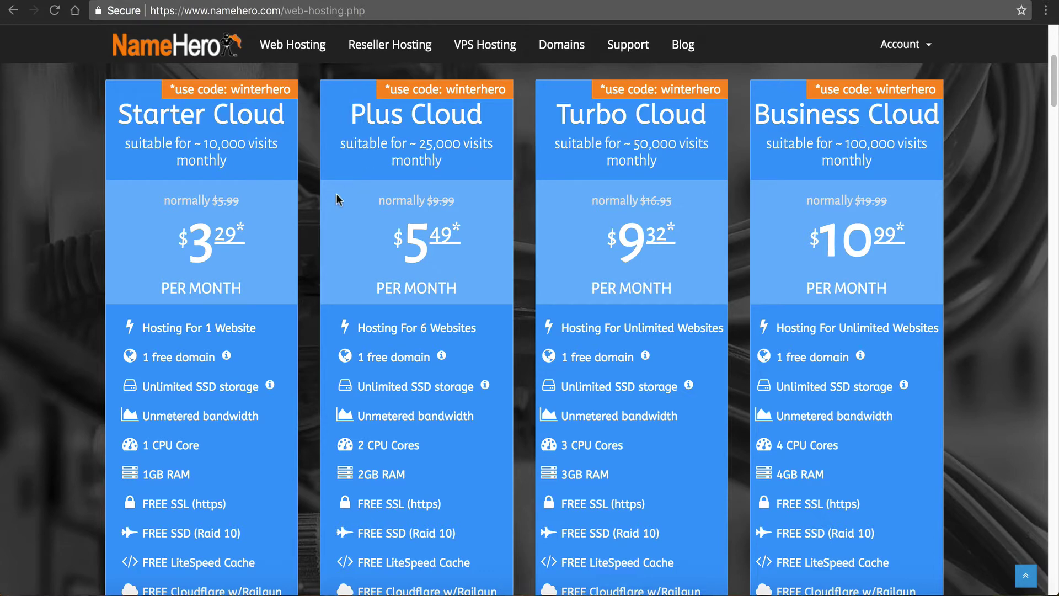
scroll(296, 202, "up", 5)
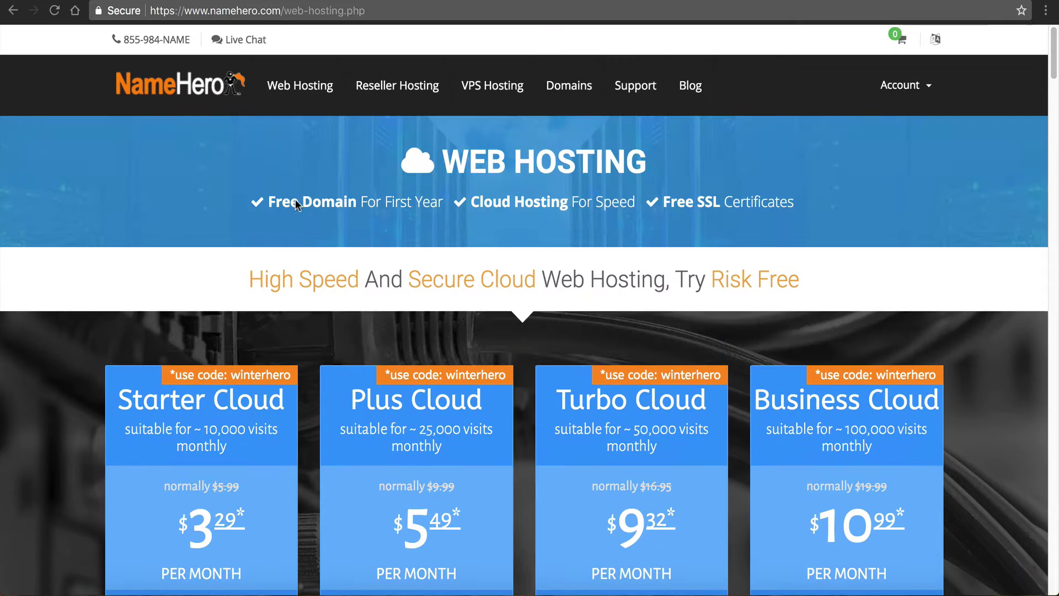
Log in to cPanel for resellerhostingus.com from the Corporate Hero product in Client Area.
left_click(321, 7)
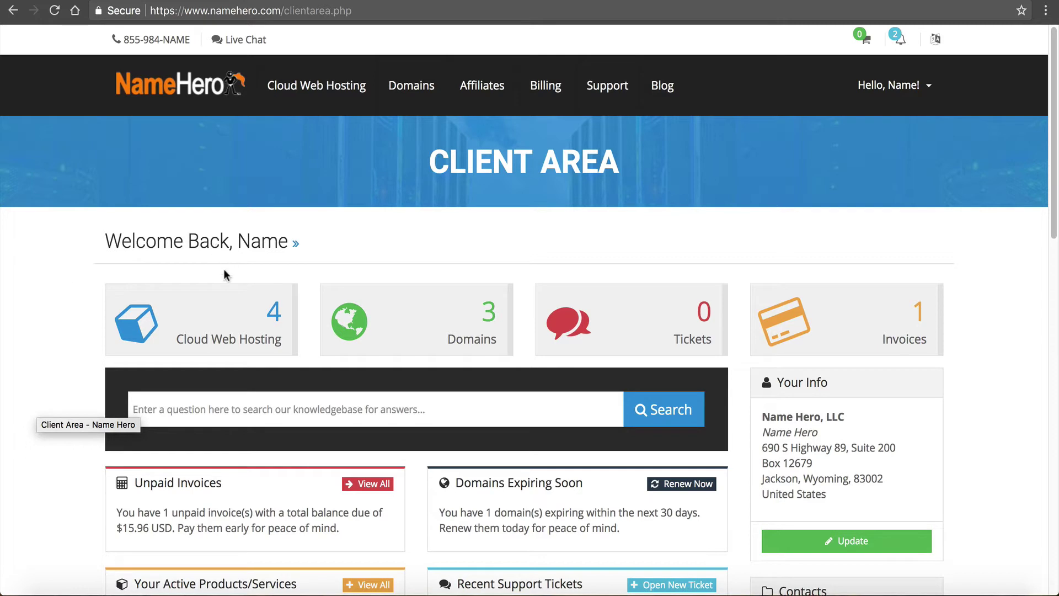
left_click(219, 322)
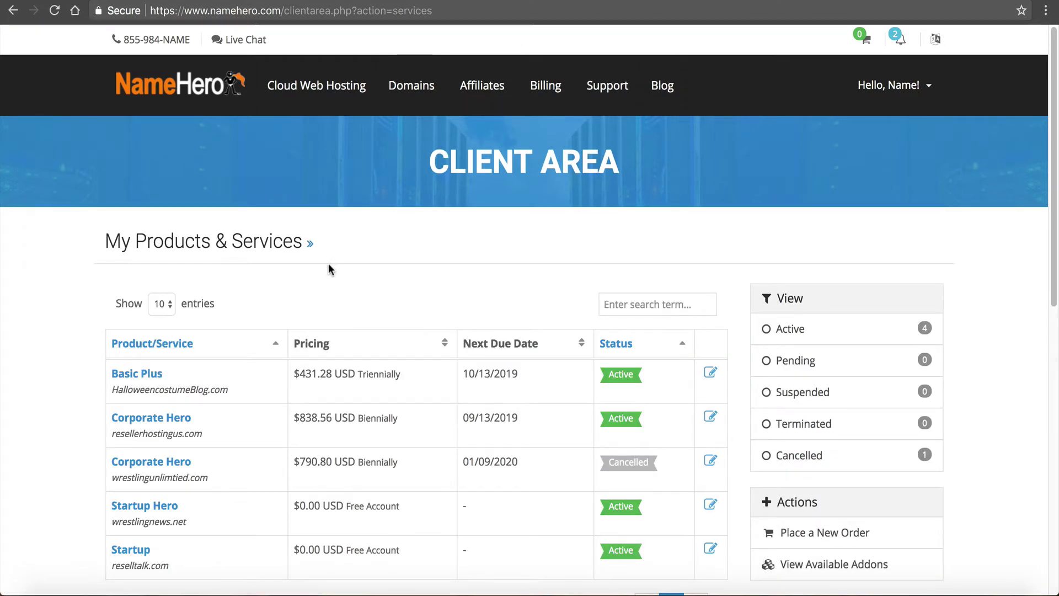
left_click(178, 417)
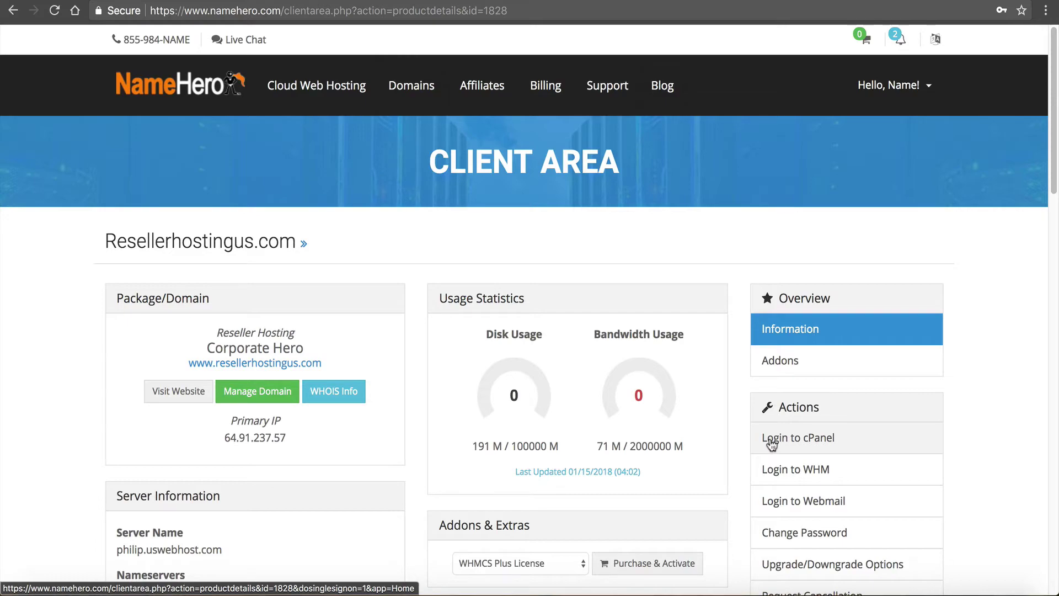
left_click(771, 444)
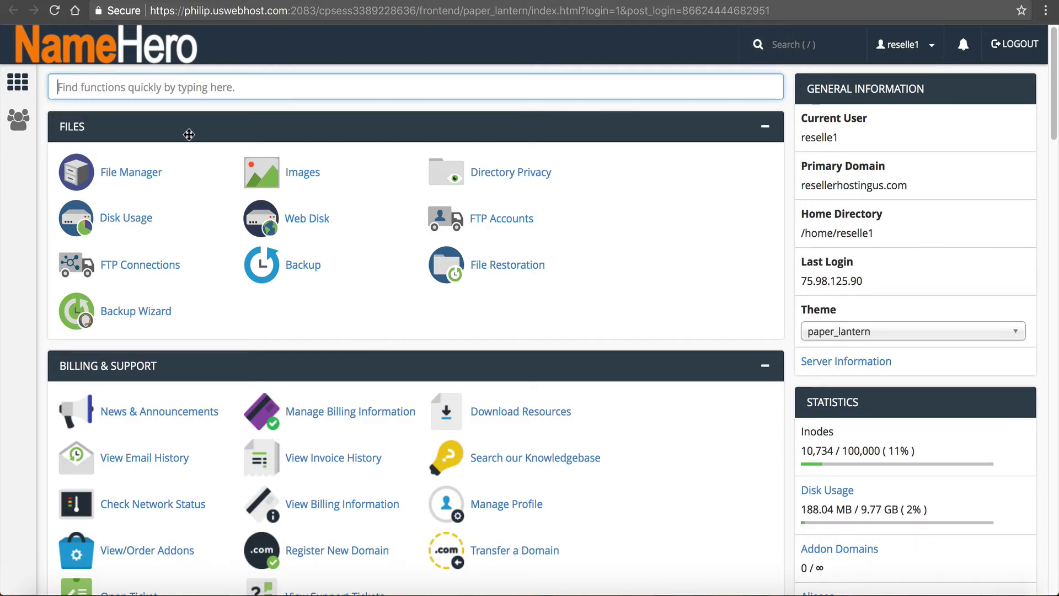
Search cPanel for php, open Select PHP Version and expand the version list, showing 5.6 as current.
type("php")
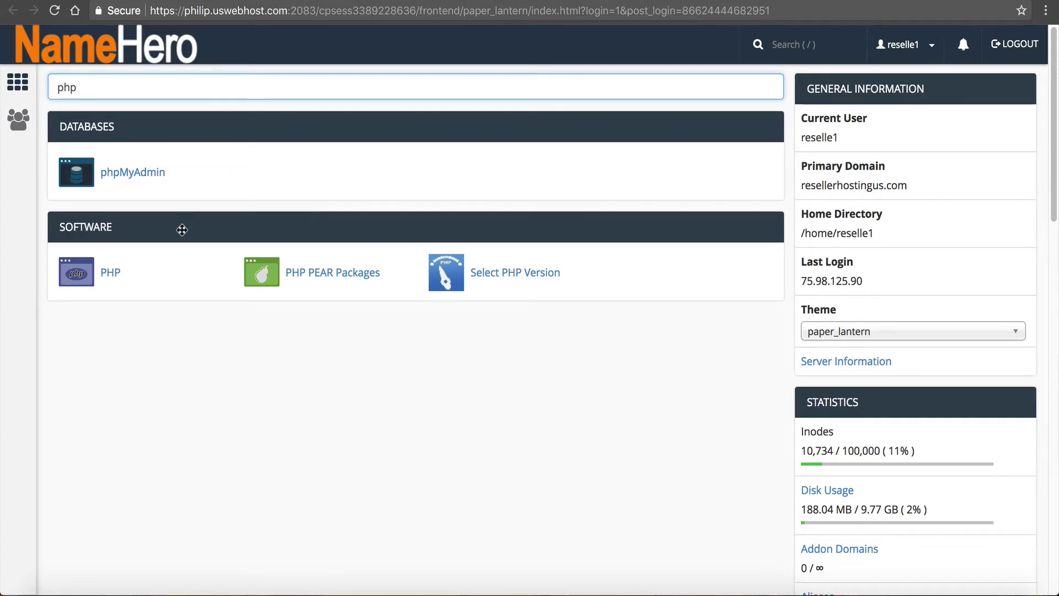
left_click(492, 278)
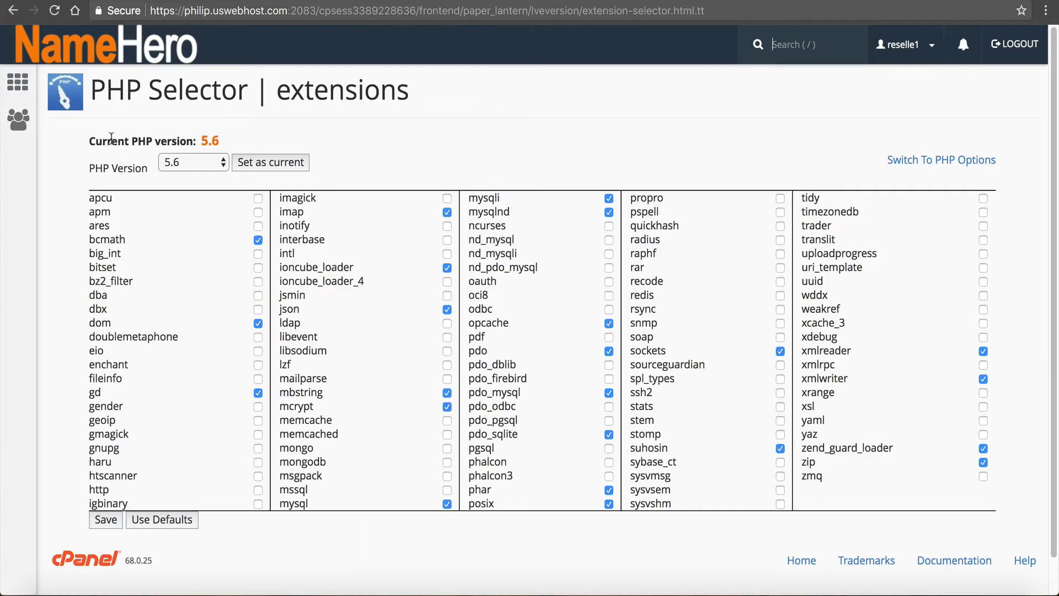
left_click_drag(200, 141, 224, 143)
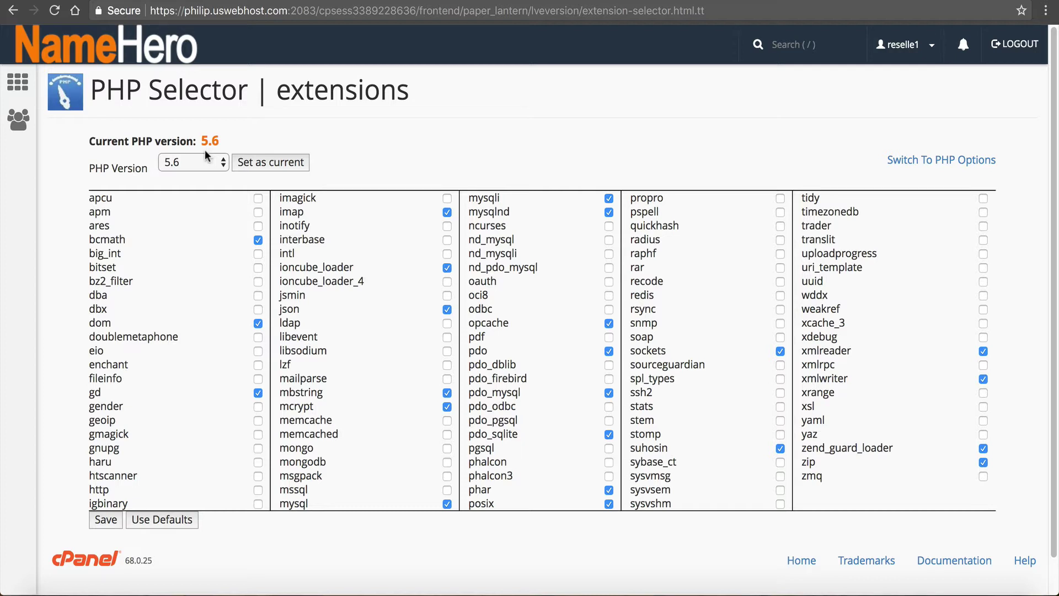
left_click(176, 164)
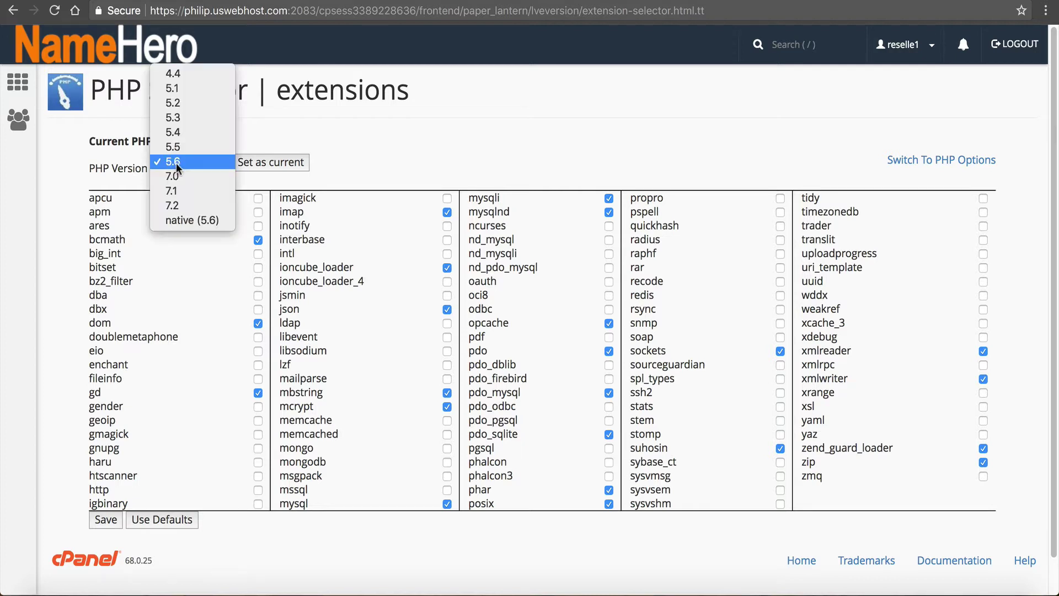
Choose PHP 7.0 and set it as the current version.
left_click(216, 175)
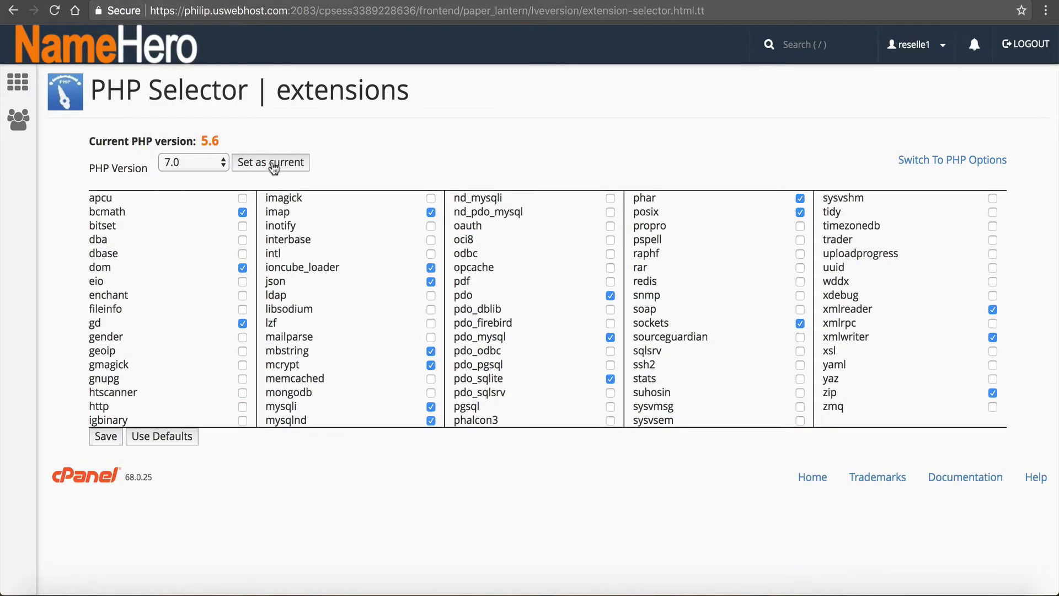
left_click(173, 162)
left_click(181, 160)
left_click(247, 169)
left_click_drag(90, 140, 116, 138)
left_click(117, 139)
Review PHP 7.0's enabled extensions such as ioncube_loader, then bring back the fatal error note.
left_click_drag(340, 269, 266, 270)
left_click(302, 273)
mouse_move(283, 298)
mouse_move(308, 349)
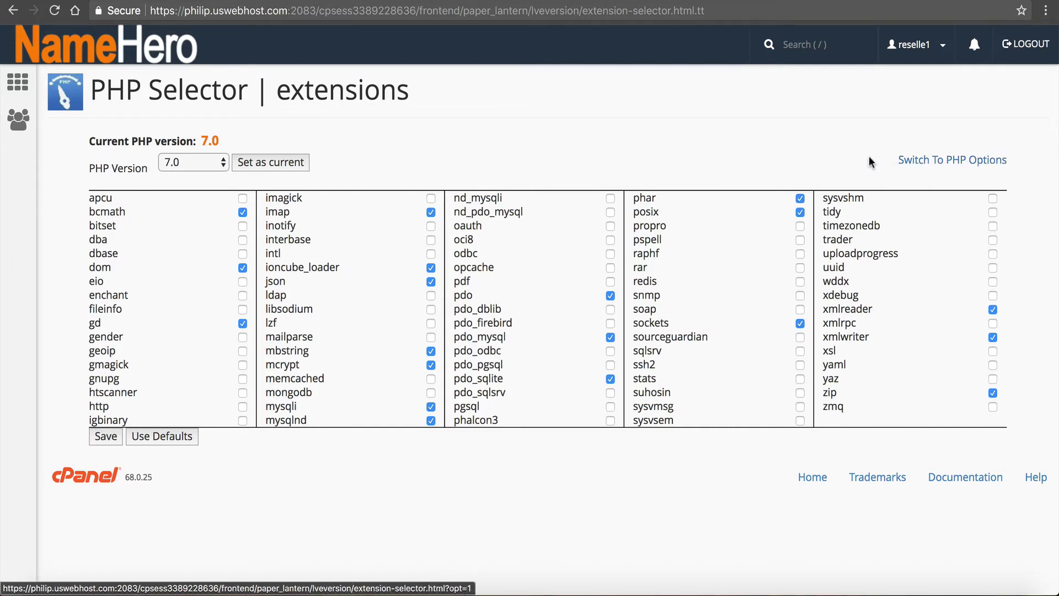
left_click_drag(889, 154, 913, 153)
left_click(991, 144)
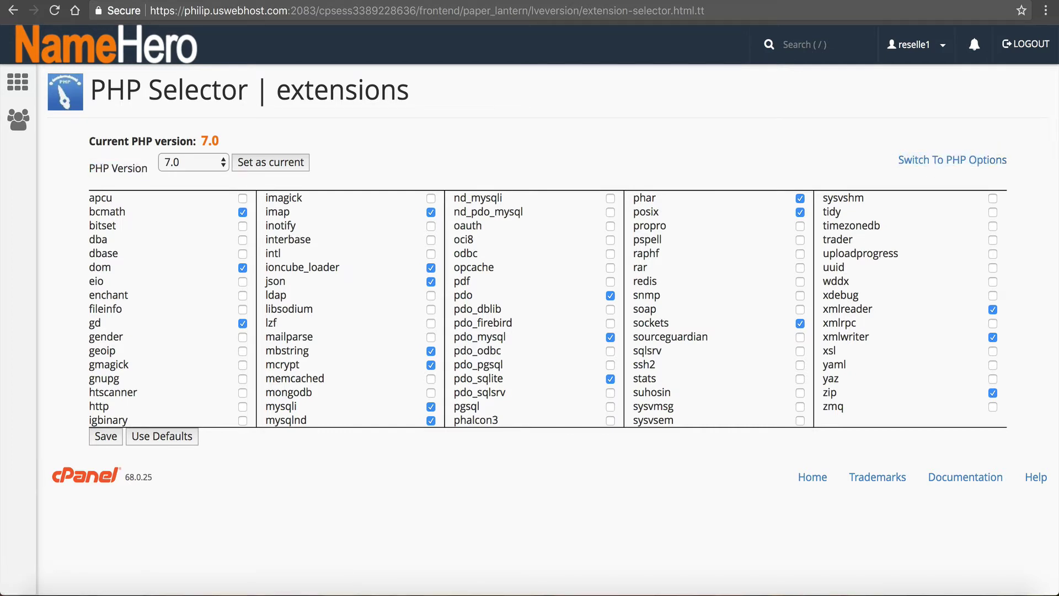
key("super+Tab")
left_click_drag(951, 88, 1058, 0)
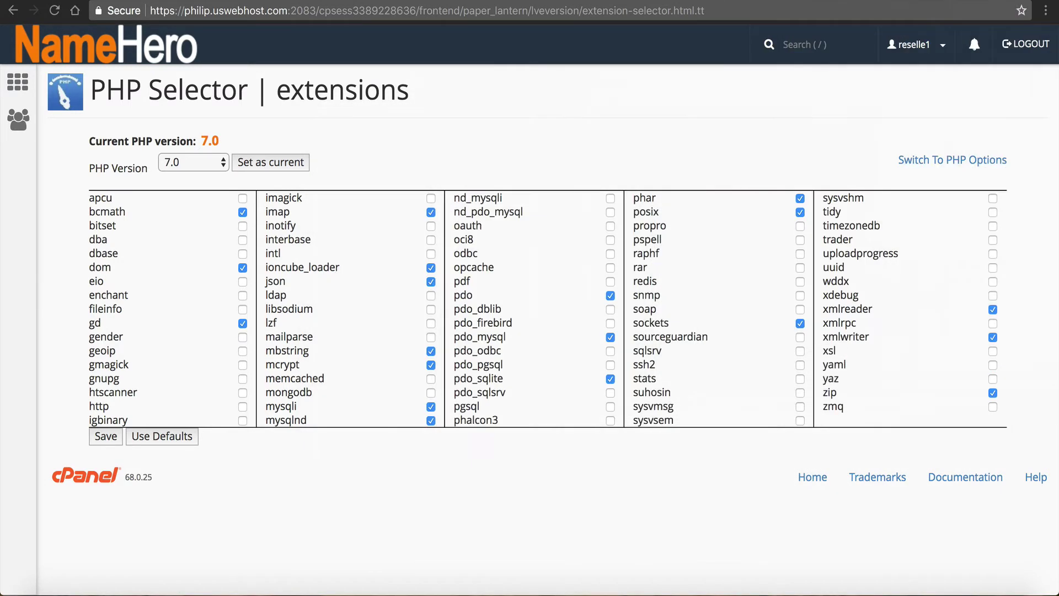
Show the PHP 7.0 options list, where memory_limit sits at 128M.
left_click(940, 161)
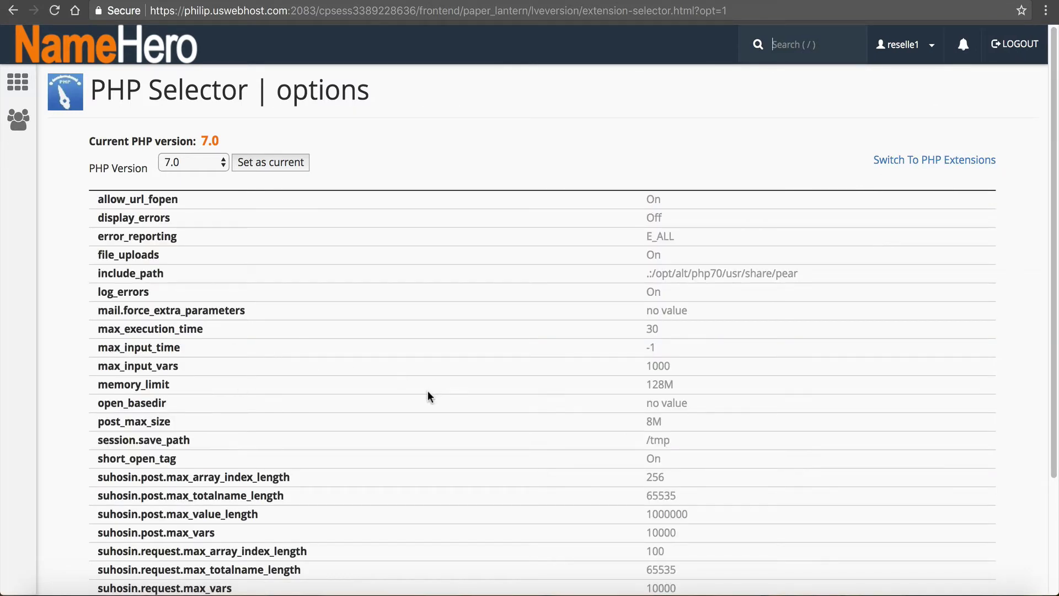
mouse_move(425, 393)
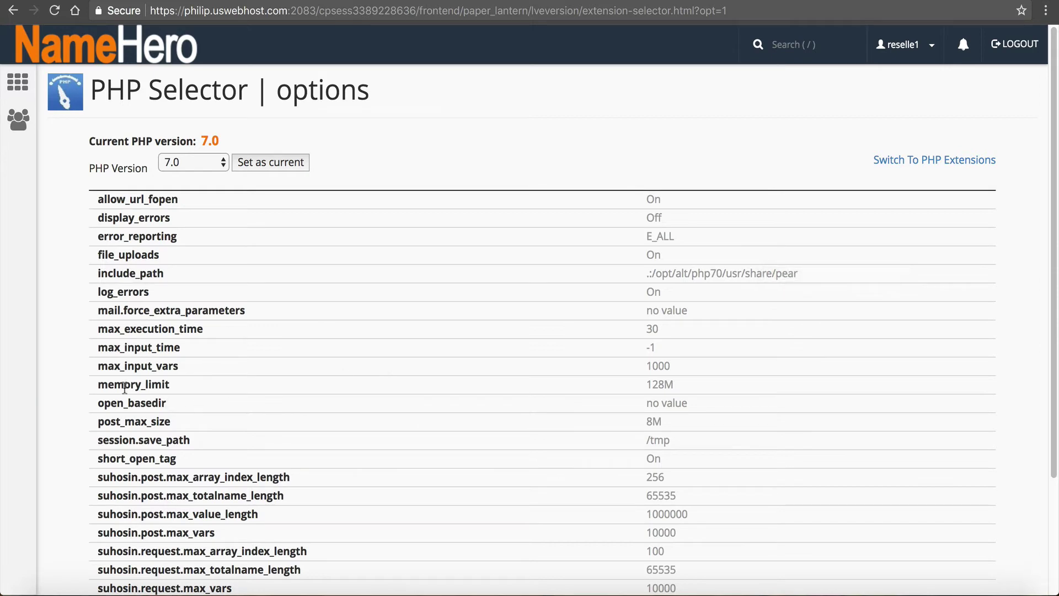
left_click_drag(98, 385, 172, 386)
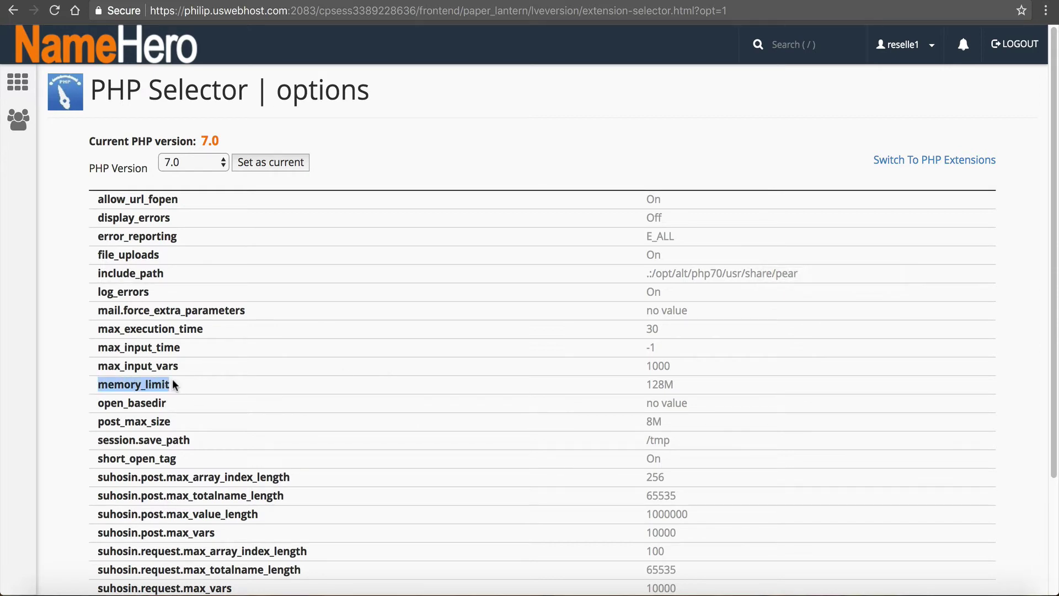
key("super+Tab")
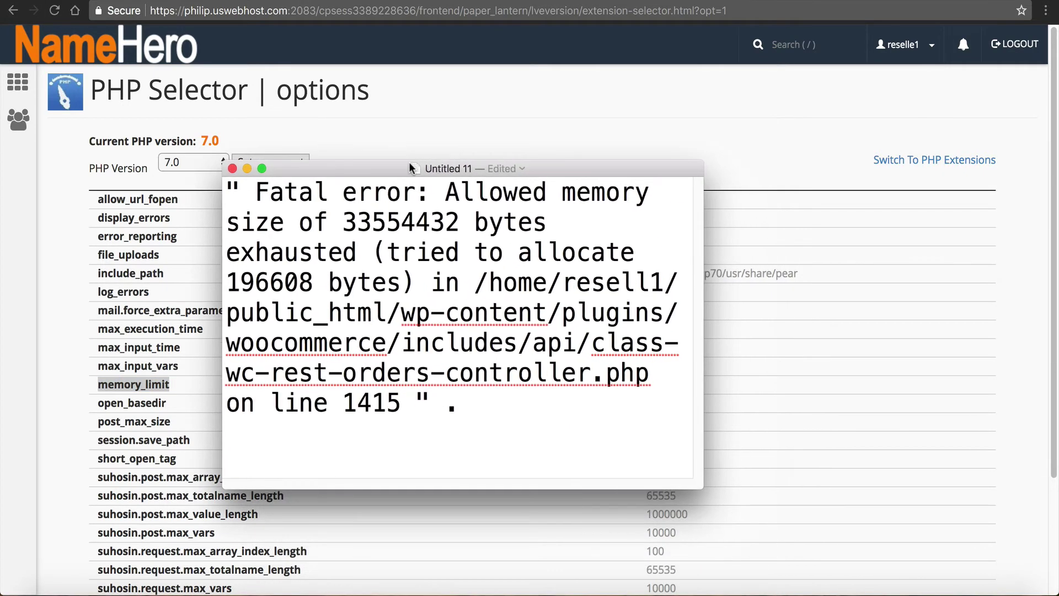
key("super+Tab")
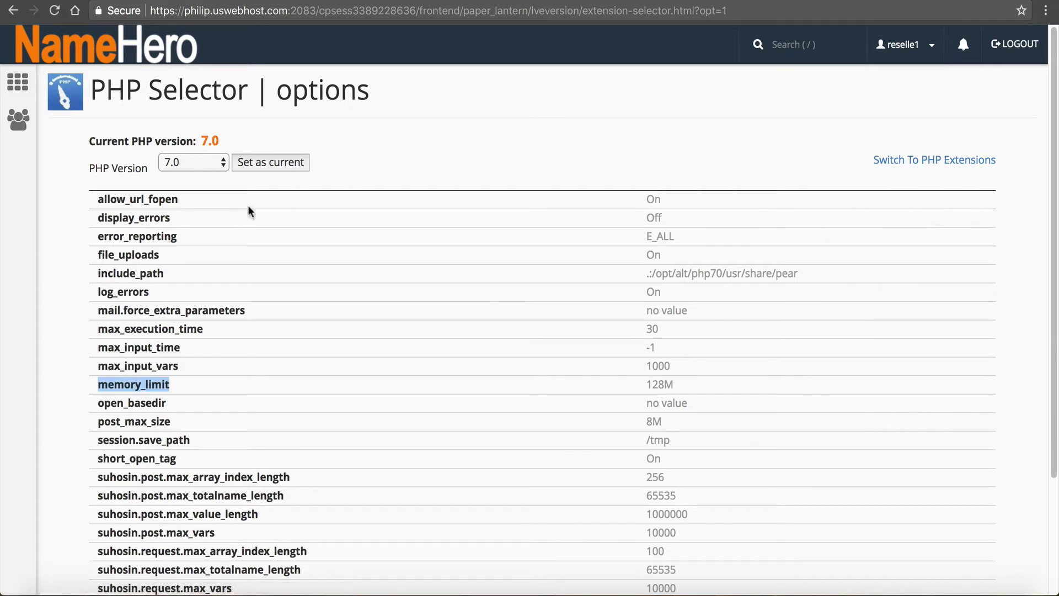
Raise memory_limit from 128M to 256M and apply it.
left_click(657, 384)
left_click(656, 385)
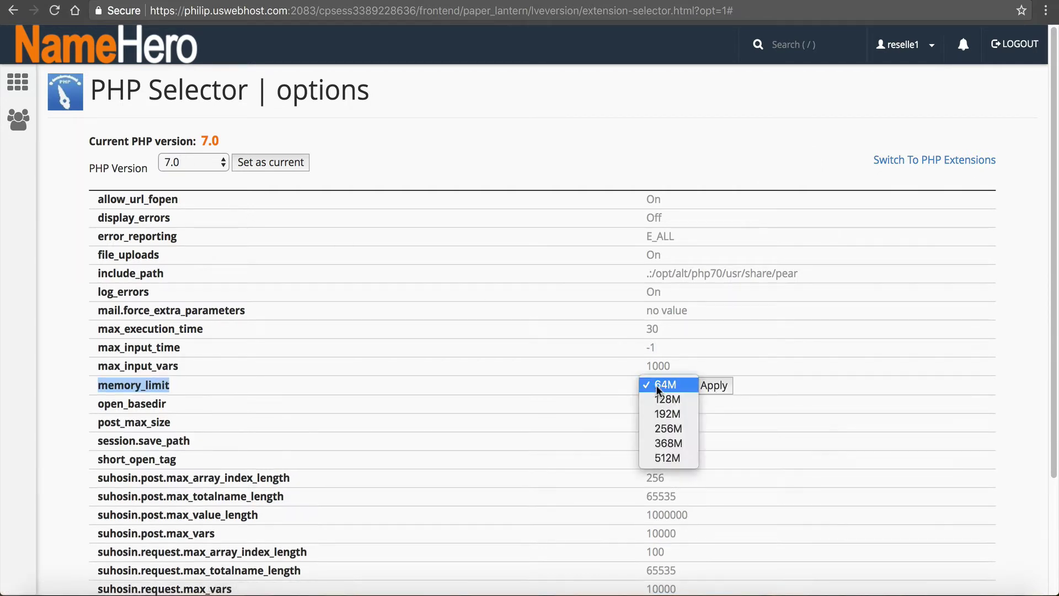
left_click(686, 428)
left_click(707, 386)
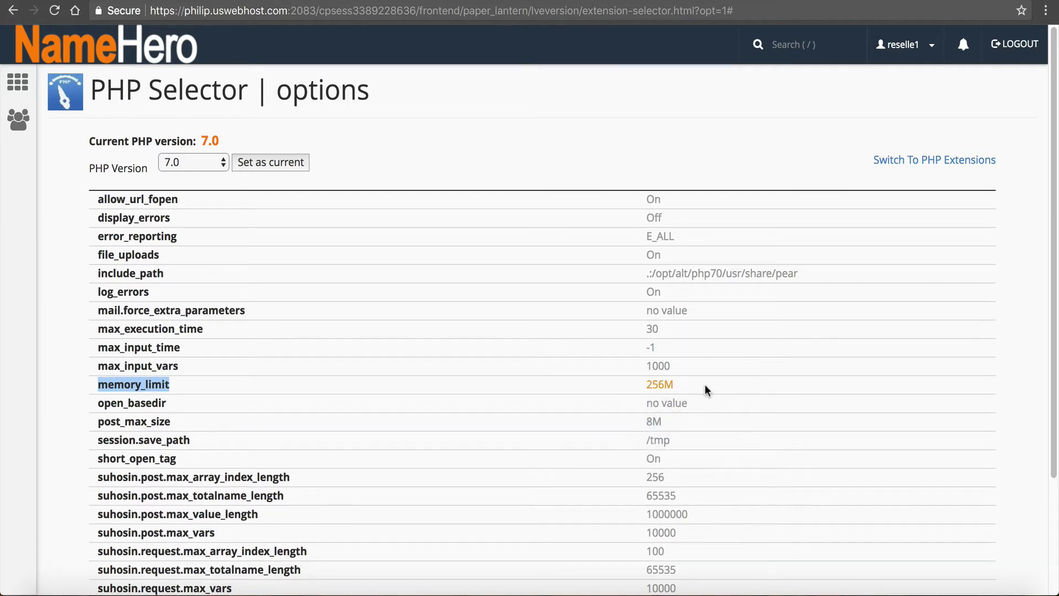
left_click(666, 385)
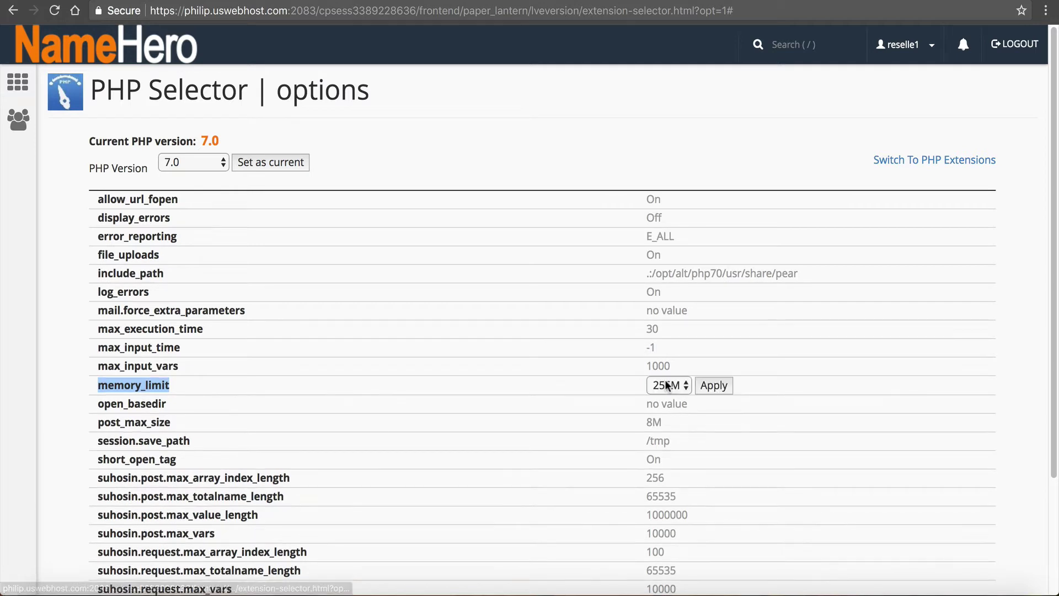
left_click(668, 384)
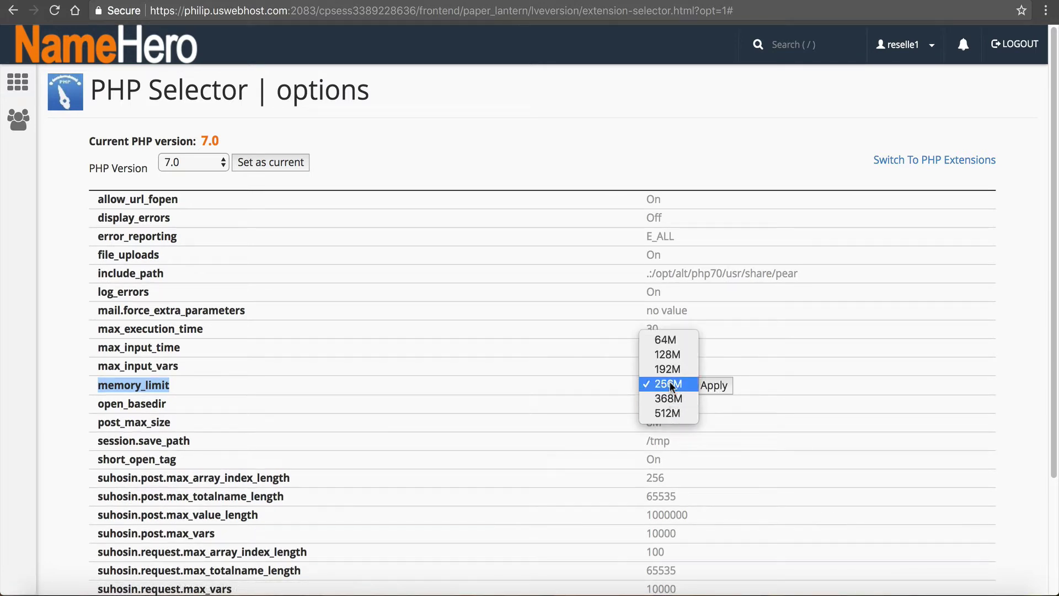
left_click(582, 390)
left_click(697, 384)
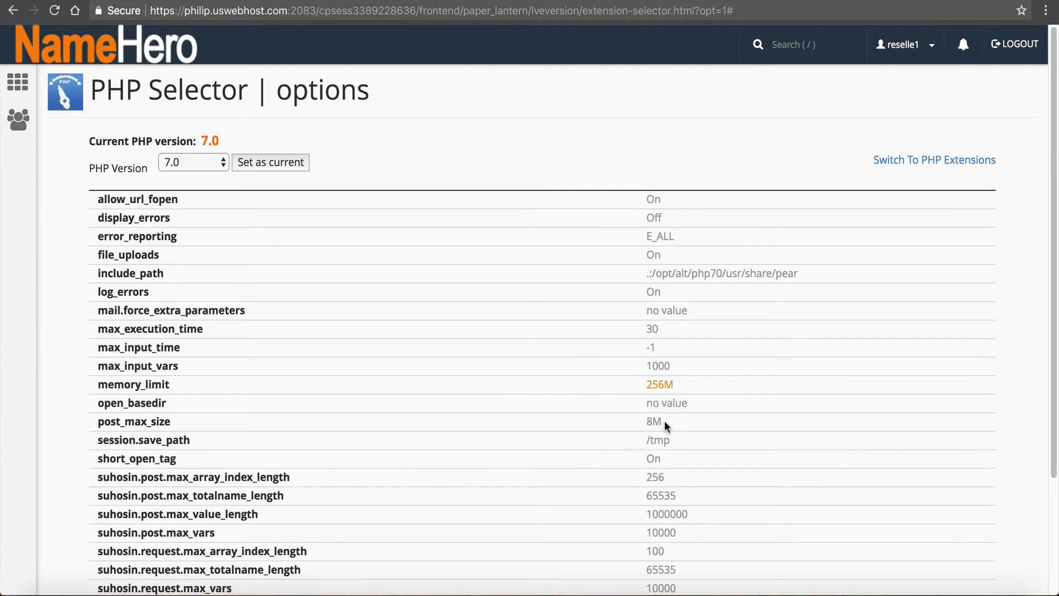
mouse_move(664, 420)
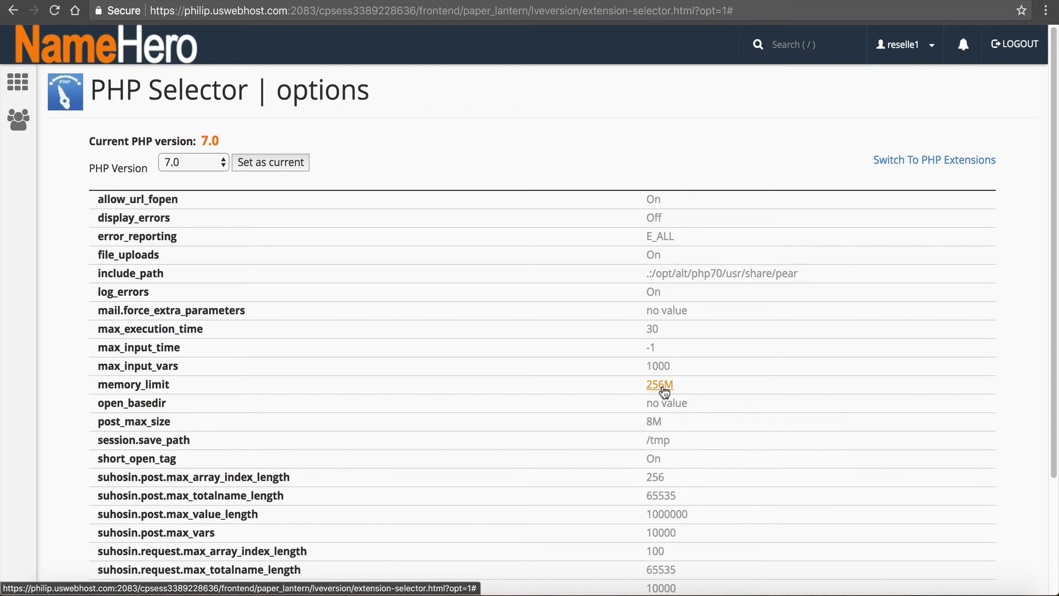
Set post_max_size to 64M and apply it.
mouse_move(613, 422)
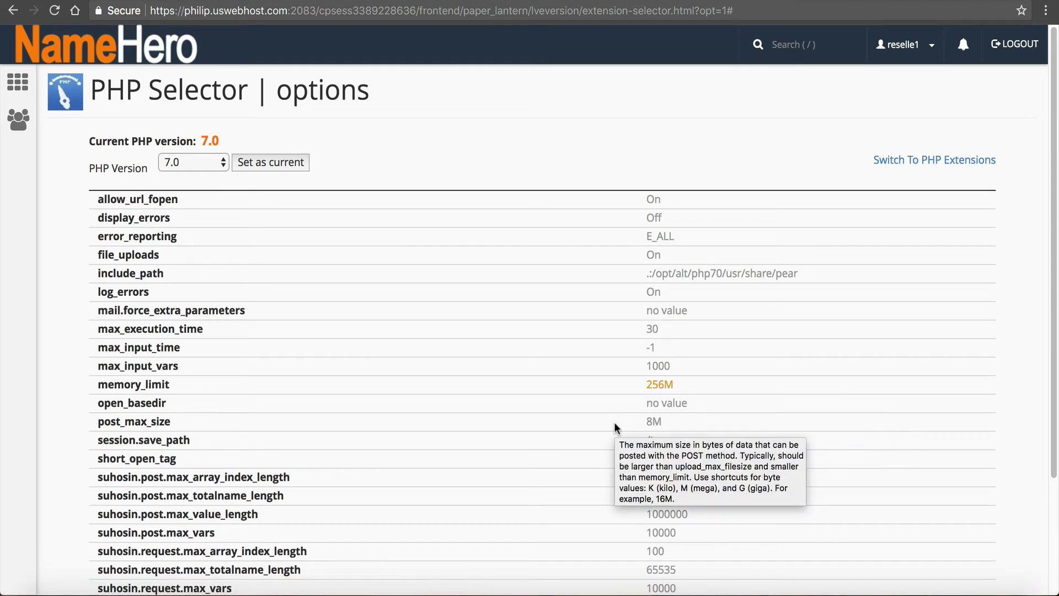
left_click_drag(98, 422, 183, 423)
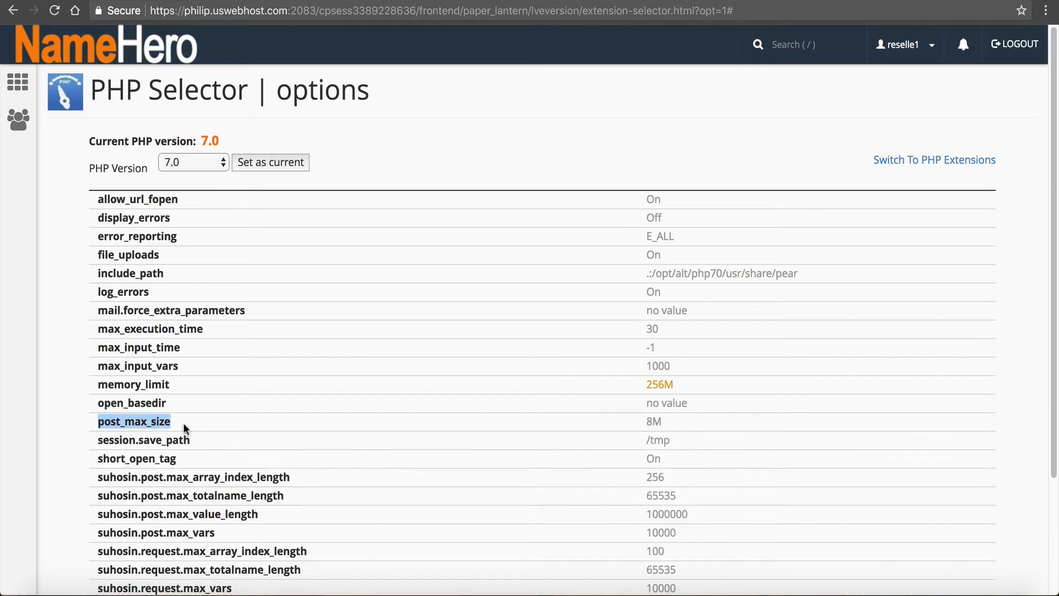
left_click(100, 424)
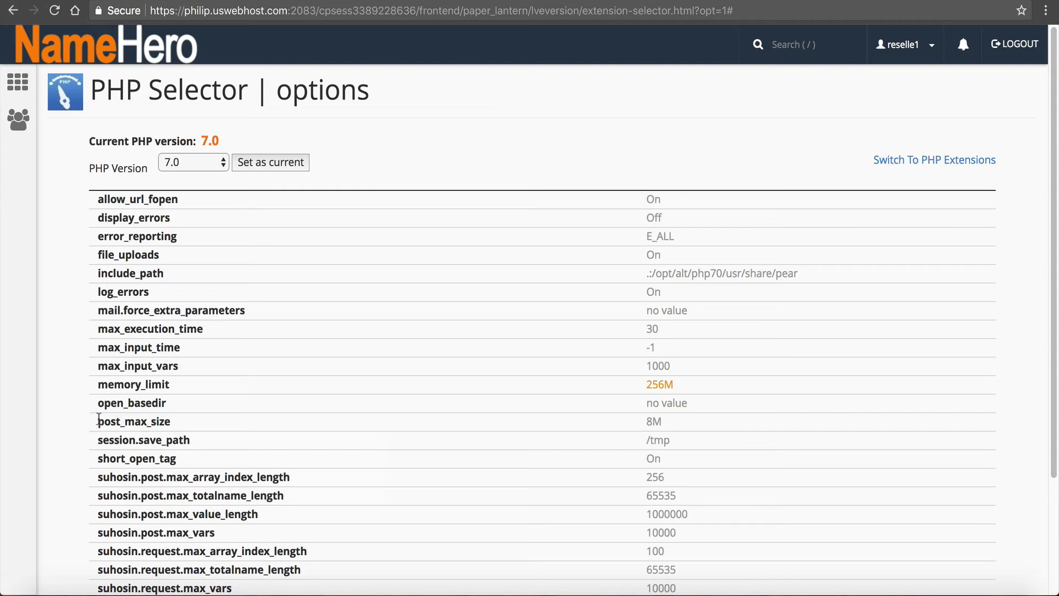
left_click(653, 423)
left_click(659, 422)
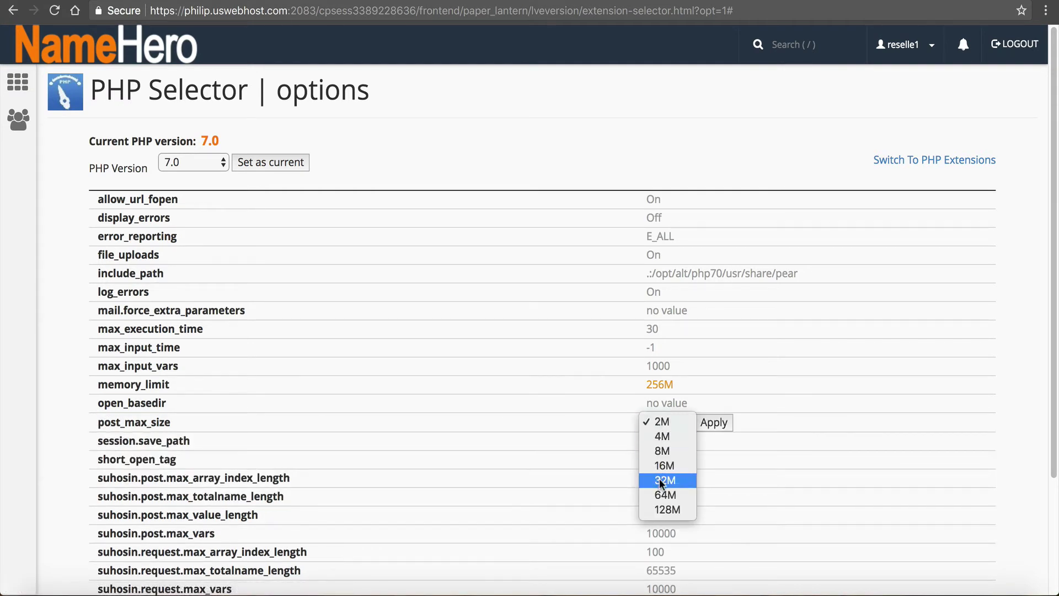
left_click(661, 493)
left_click(700, 425)
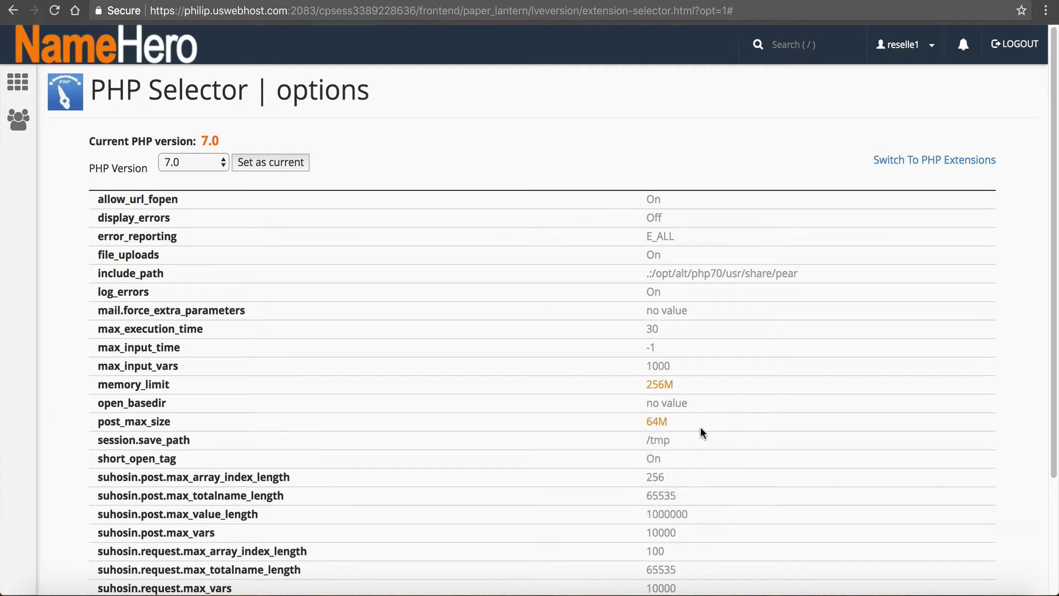
Find upload_max_filesize with a page search for upload, set it to 64M and apply.
scroll(679, 433, "down", 1)
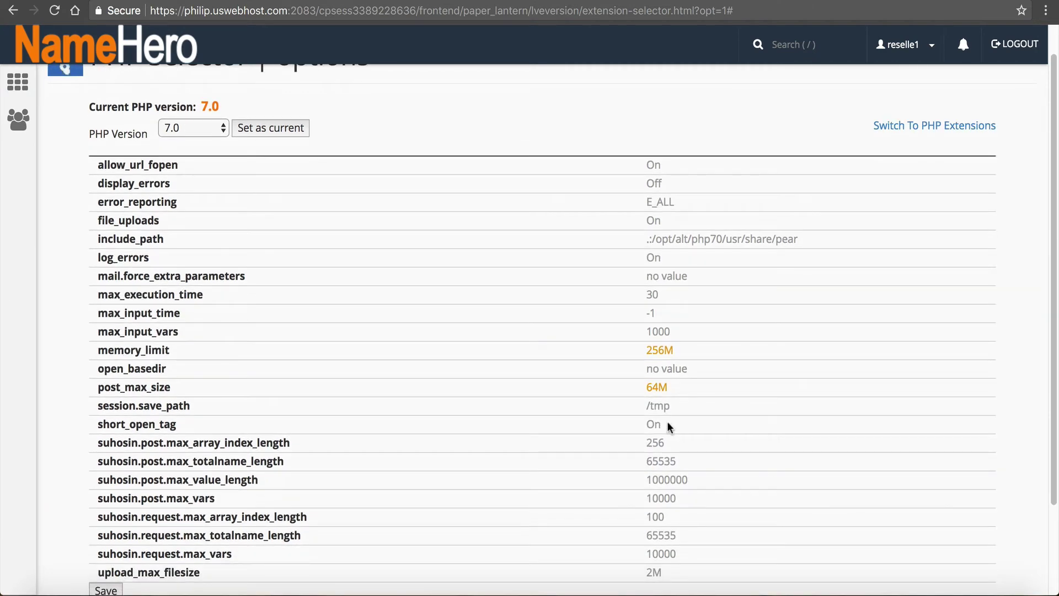
scroll(660, 423, "down", 1)
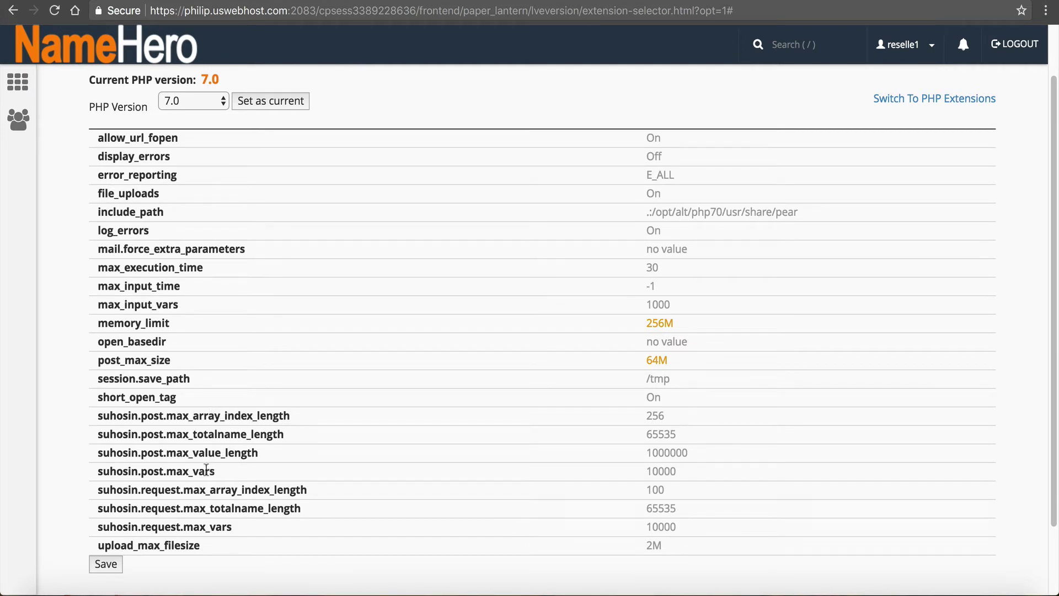
key("super+f")
type("upload")
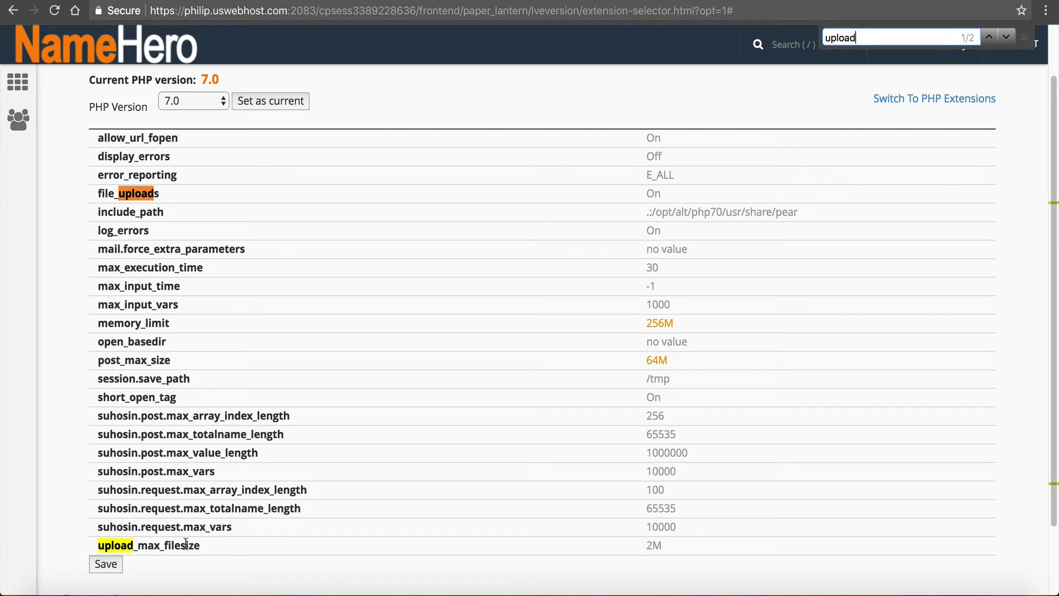
left_click(655, 546)
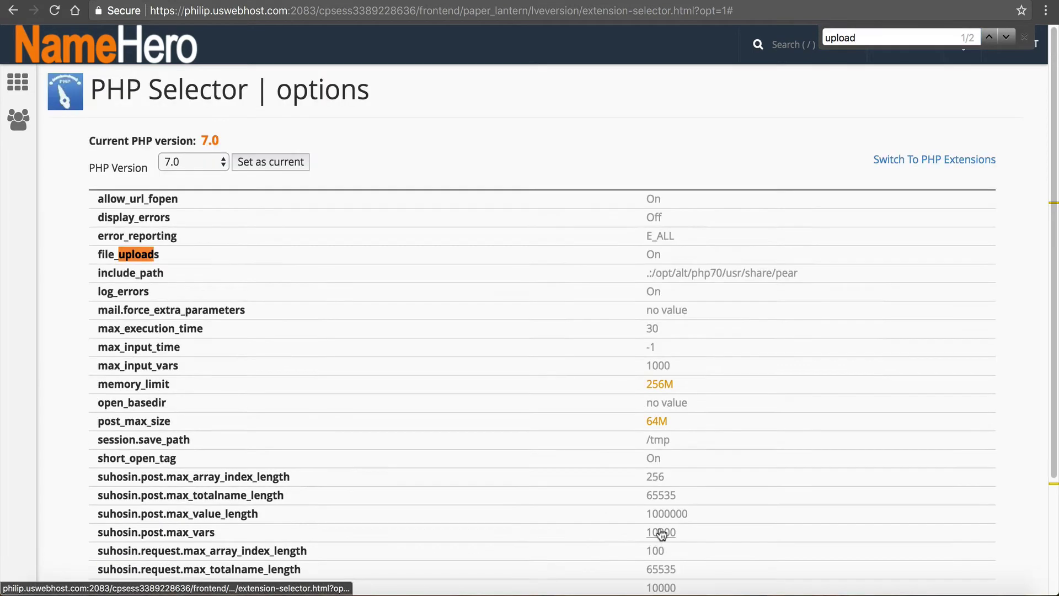
scroll(672, 463, "down", 3)
left_click(670, 462)
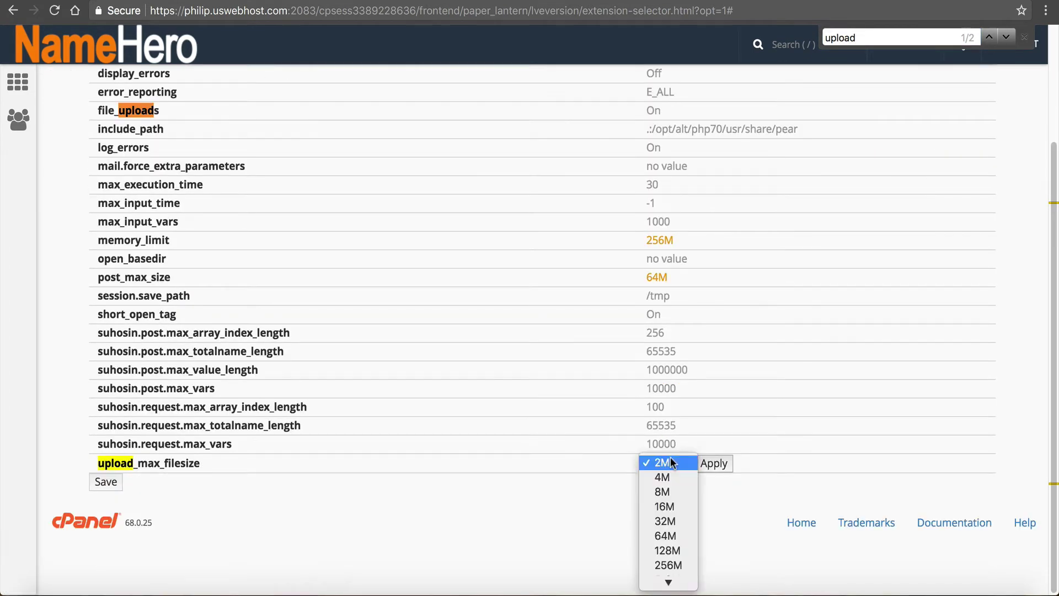
left_click(667, 534)
left_click(706, 464)
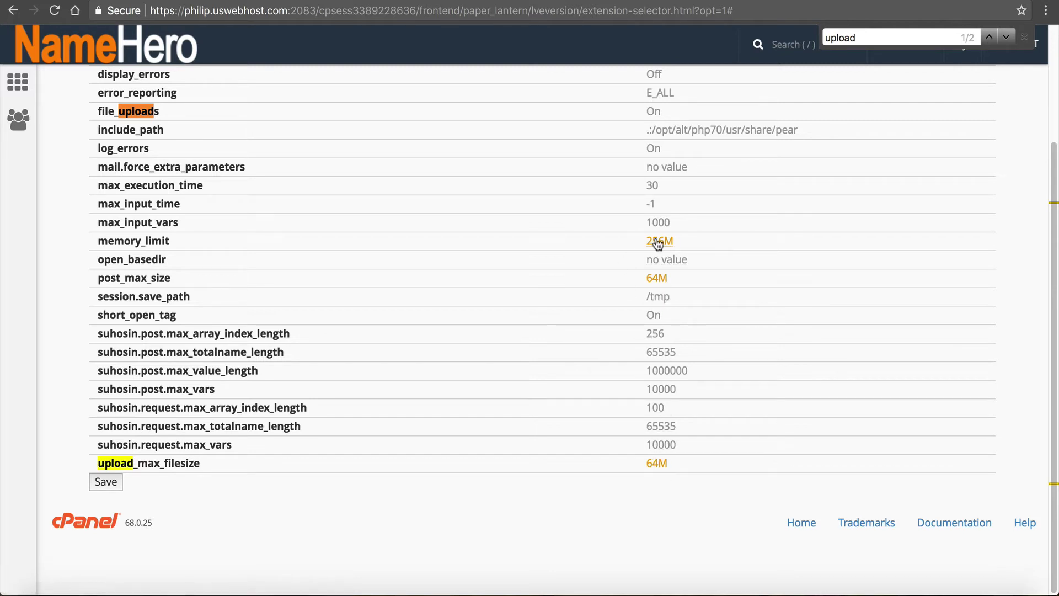
Save the PHP options and reload the page to confirm them.
left_click(99, 488)
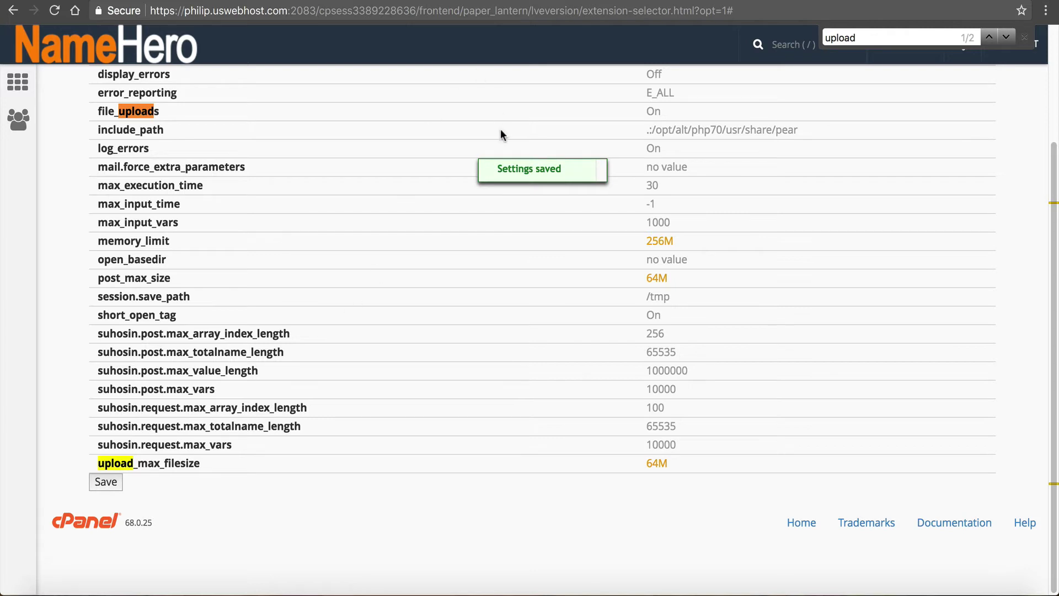
scroll(263, 171, "up", 3)
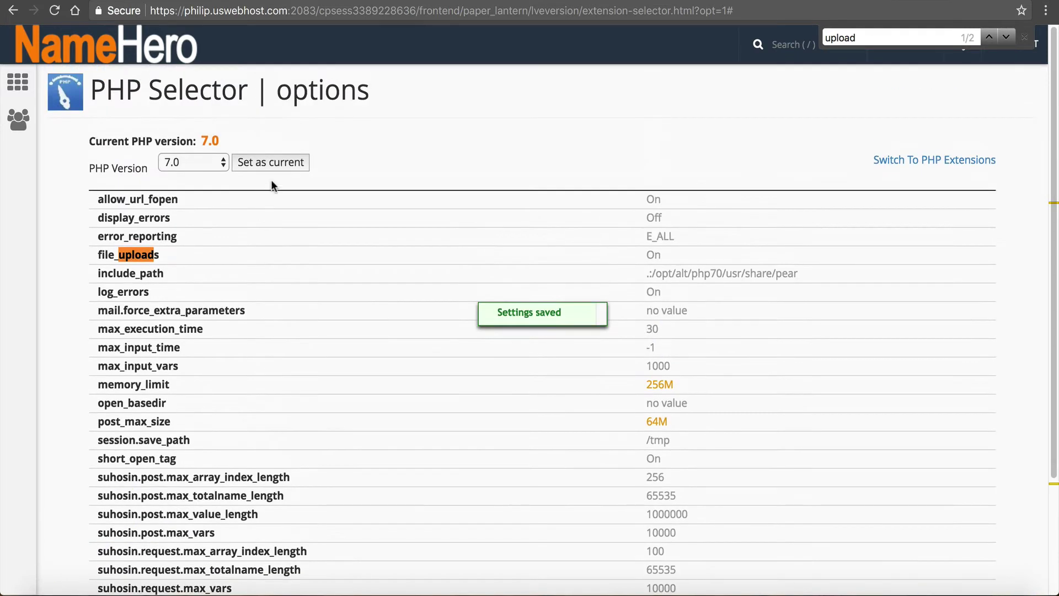
key("super+r")
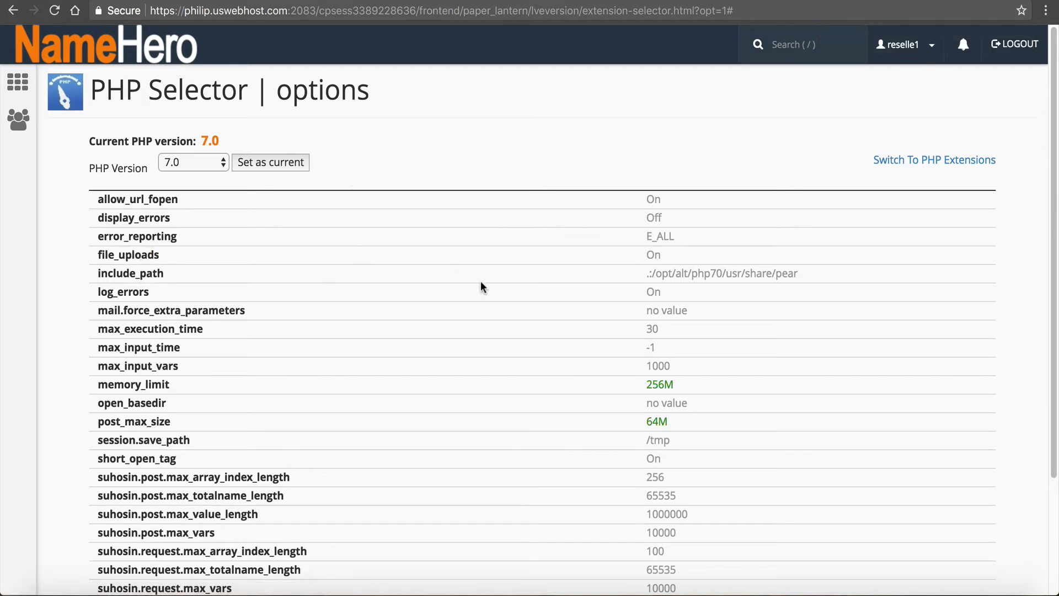
scroll(643, 372, "down", 1)
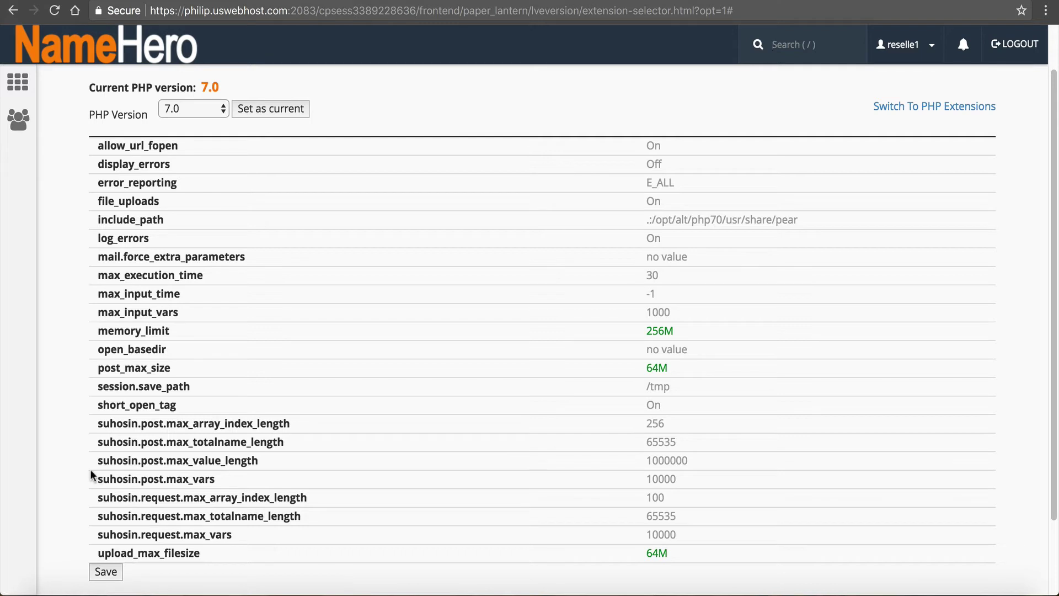
left_click_drag(99, 425, 683, 528)
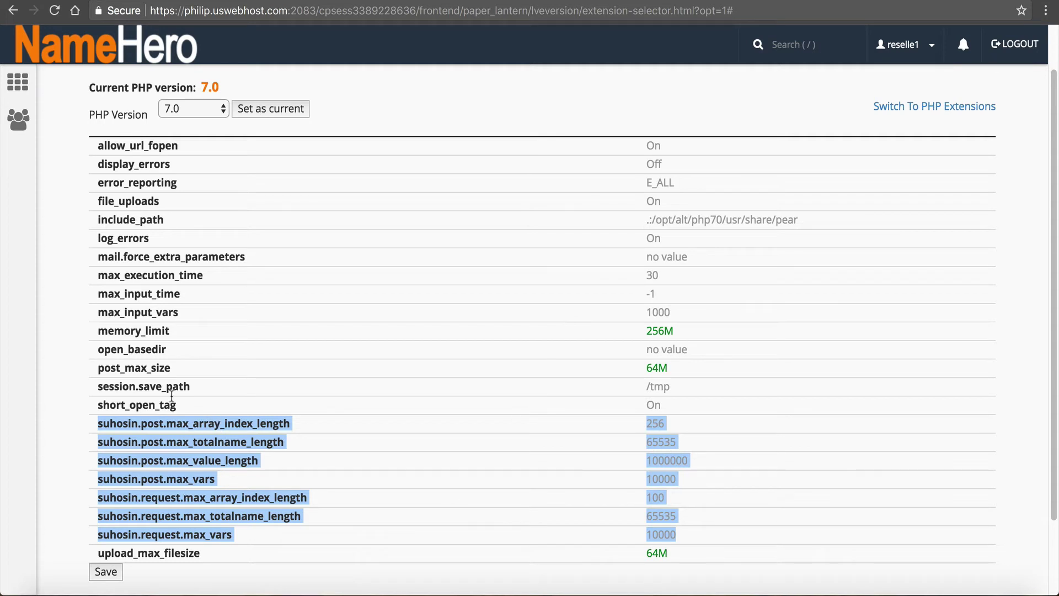
left_click(57, 418)
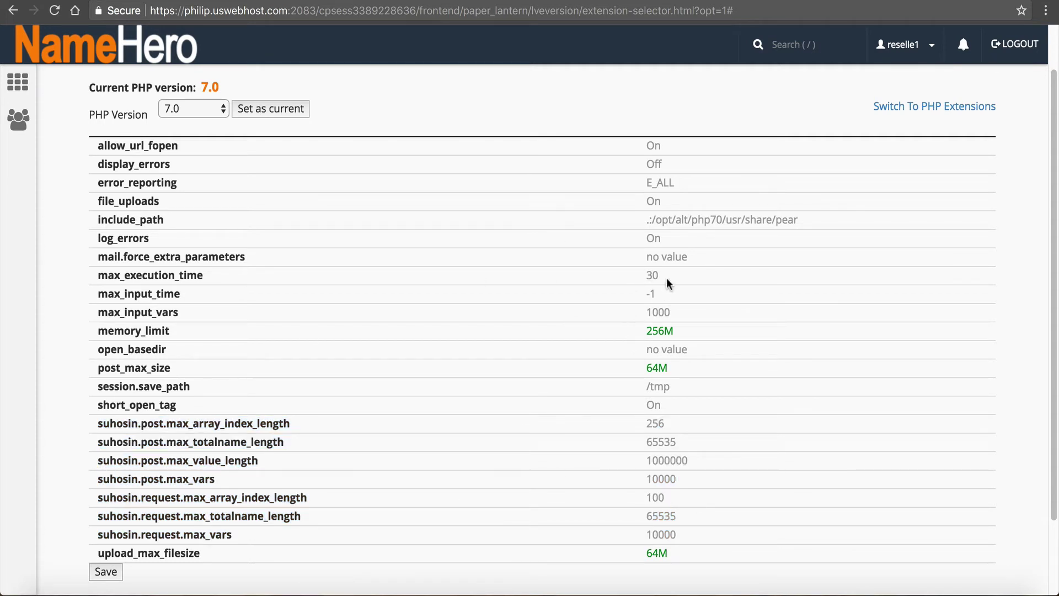
left_click(662, 460)
scroll(676, 455, "up", 2)
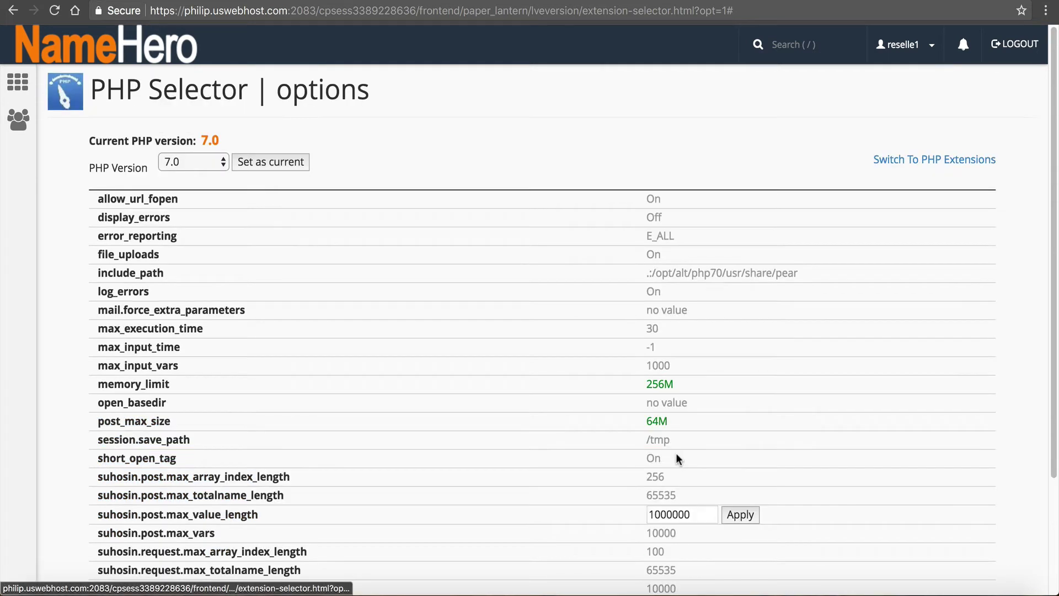
left_click(693, 508)
scroll(739, 499, "down", 2)
left_click(229, 535)
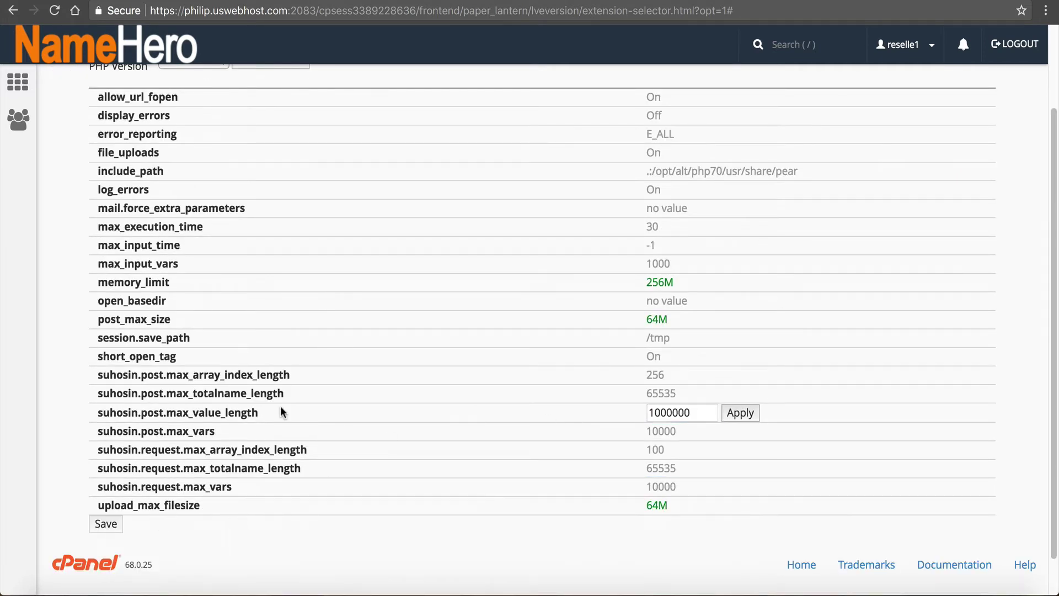
scroll(85, 375, "up", 2)
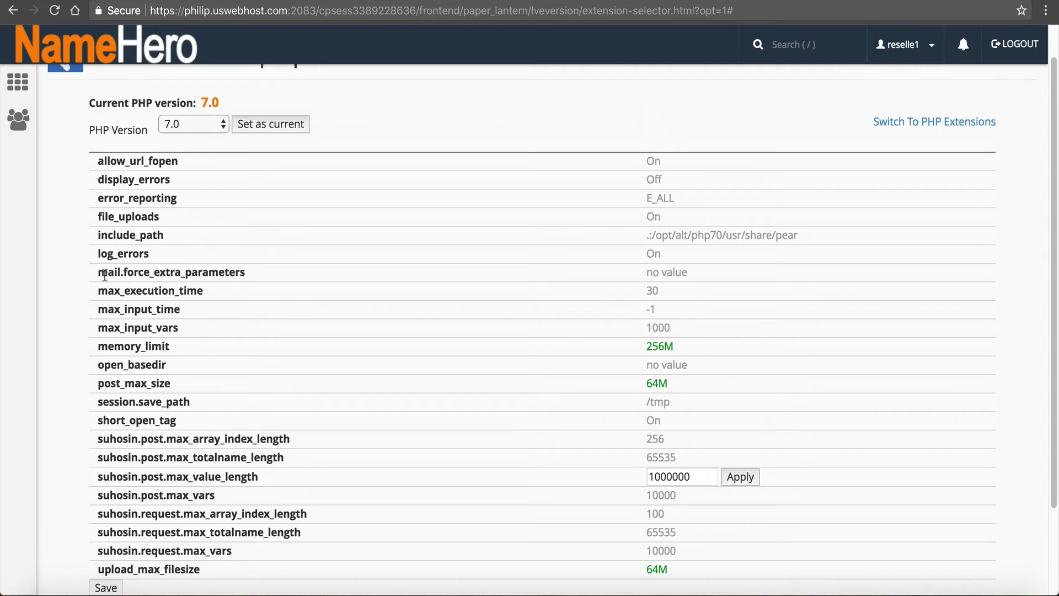
scroll(107, 276, "down", 3)
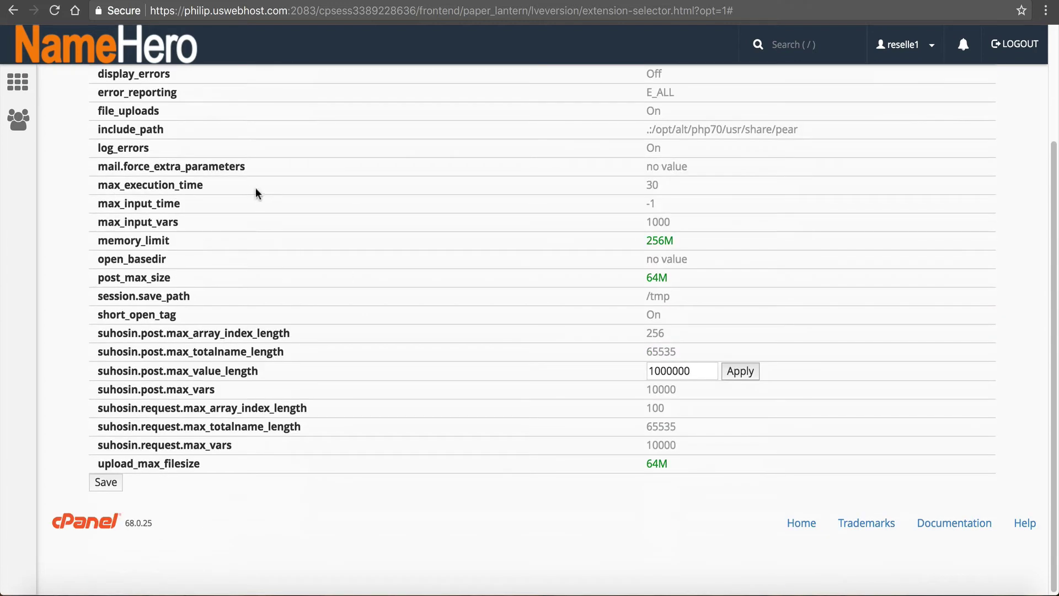
mouse_move(249, 176)
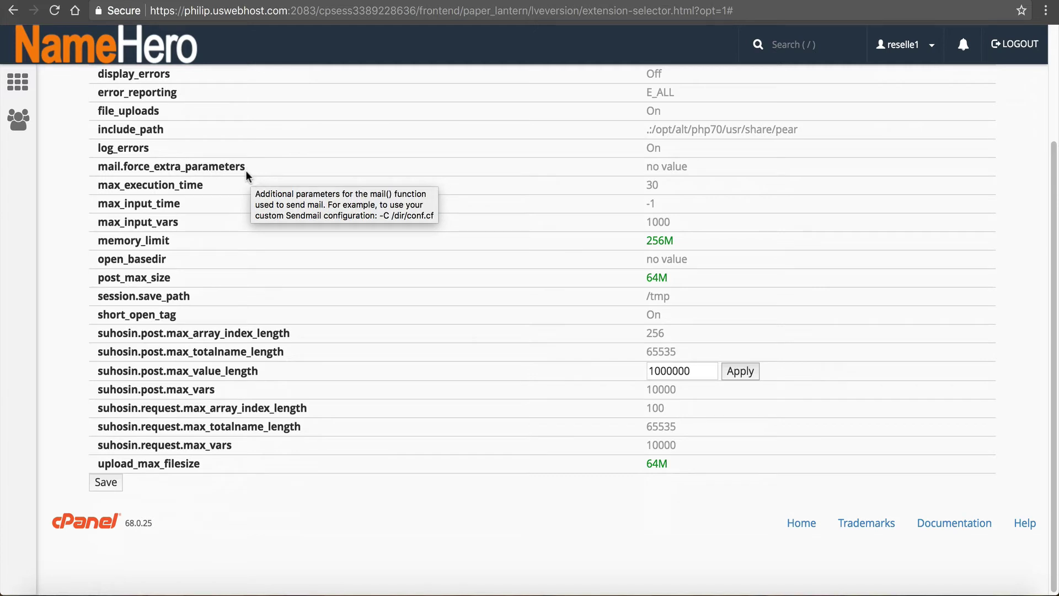
scroll(237, 182, "up", 3)
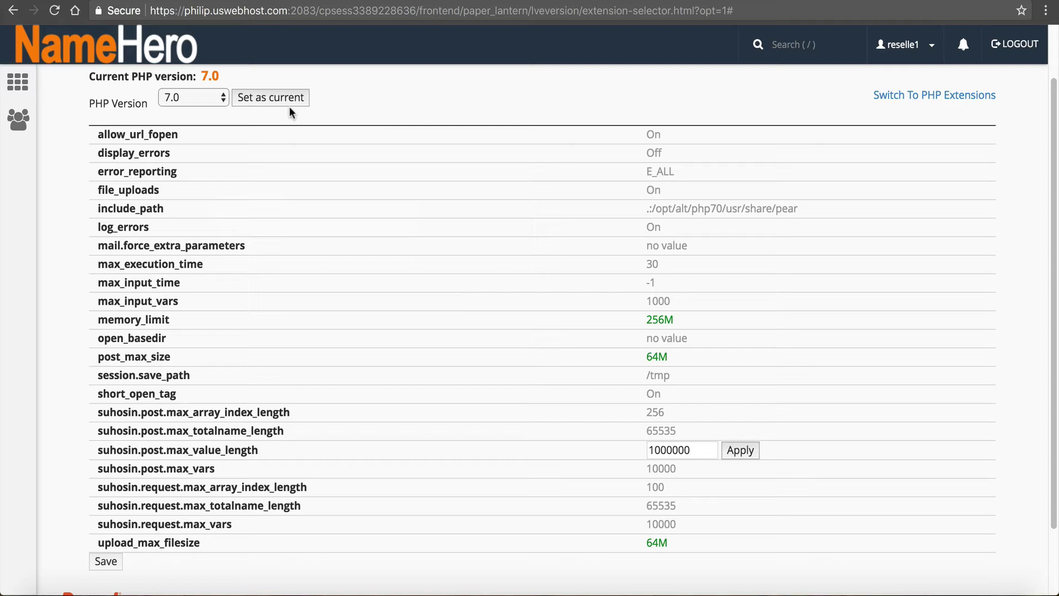
left_click(220, 99)
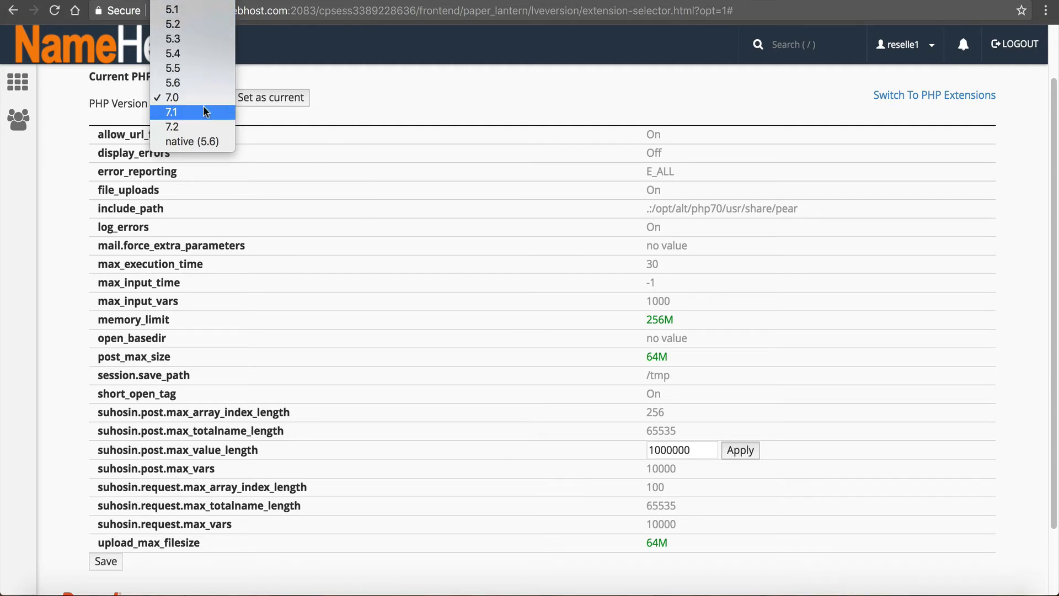
left_click(376, 68)
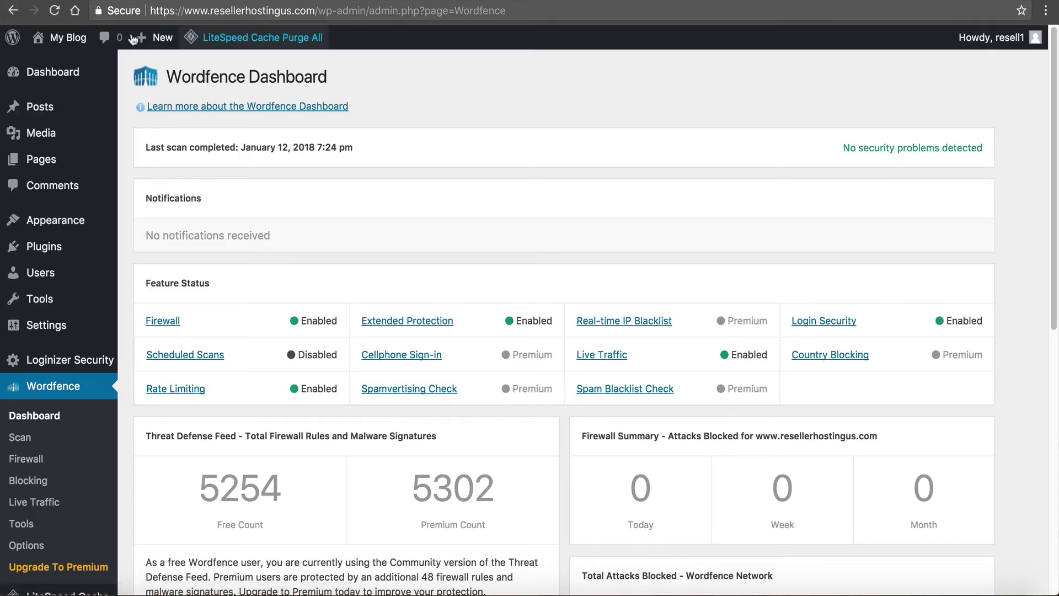
Visit the live blog and check its Sample Page and home page.
left_click(55, 64)
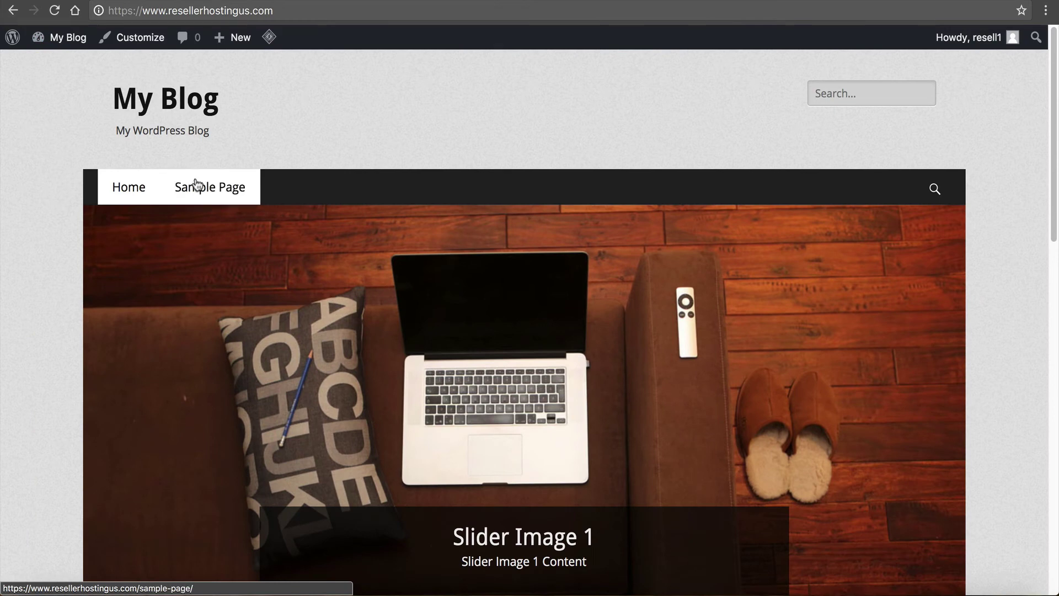
left_click(209, 192)
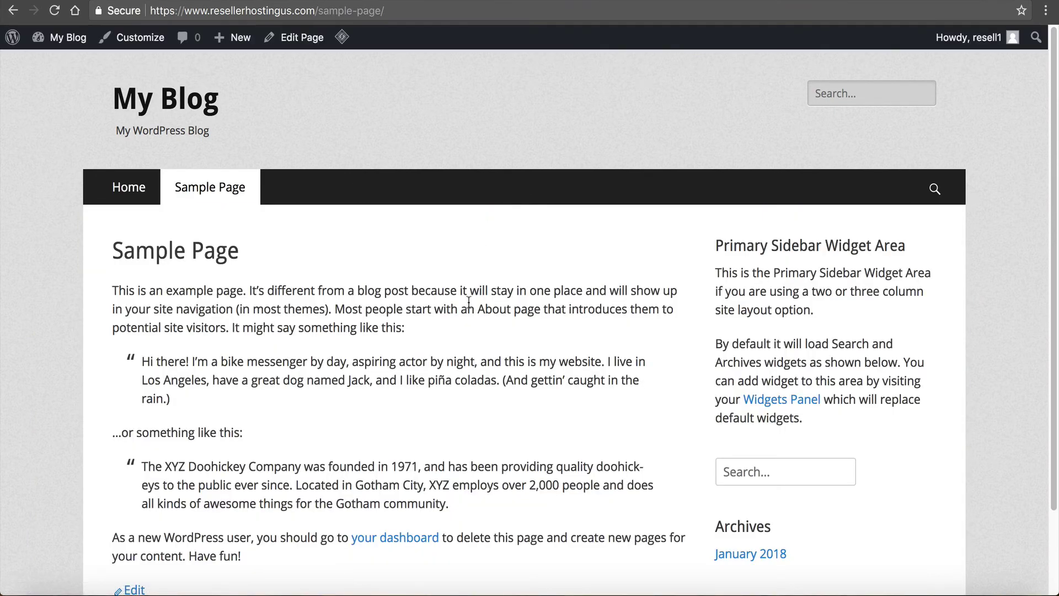
scroll(457, 320, "down", 2)
scroll(453, 315, "up", 2)
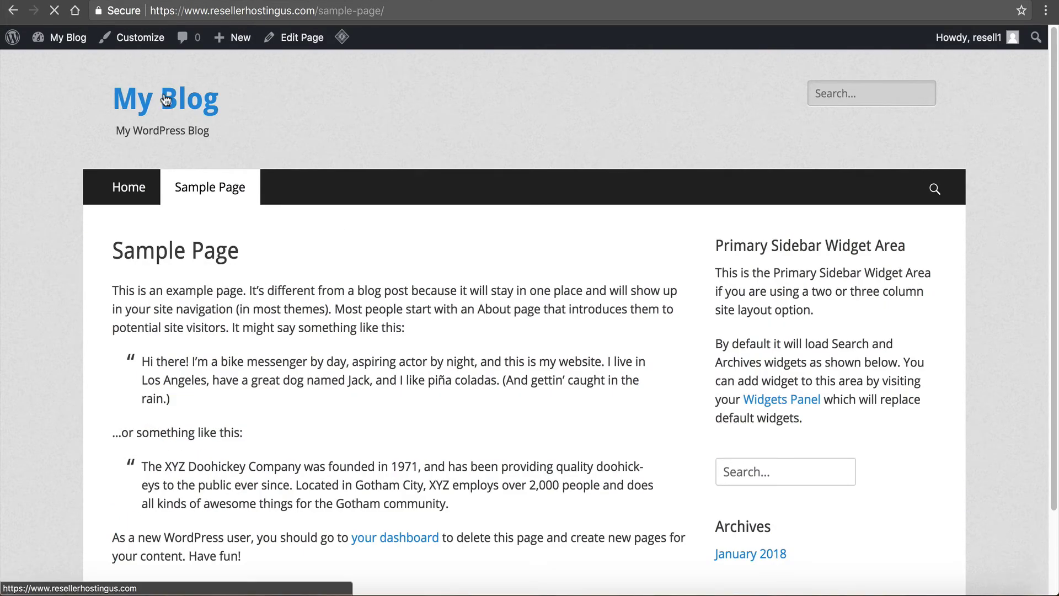
left_click(166, 100)
scroll(566, 273, "down", 15)
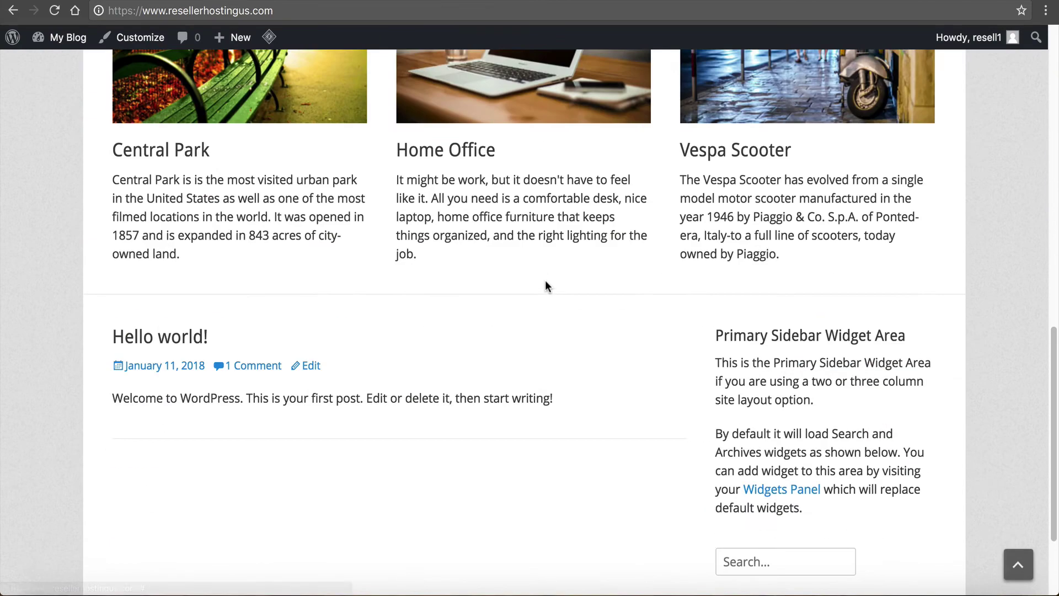
scroll(543, 293, "up", 6)
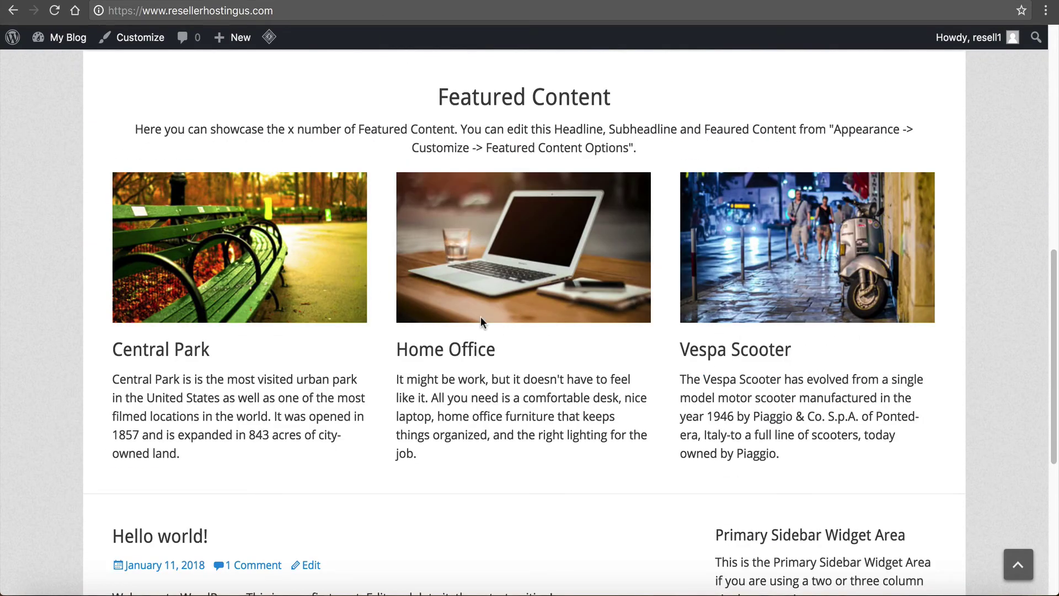
scroll(366, 359, "down", 6)
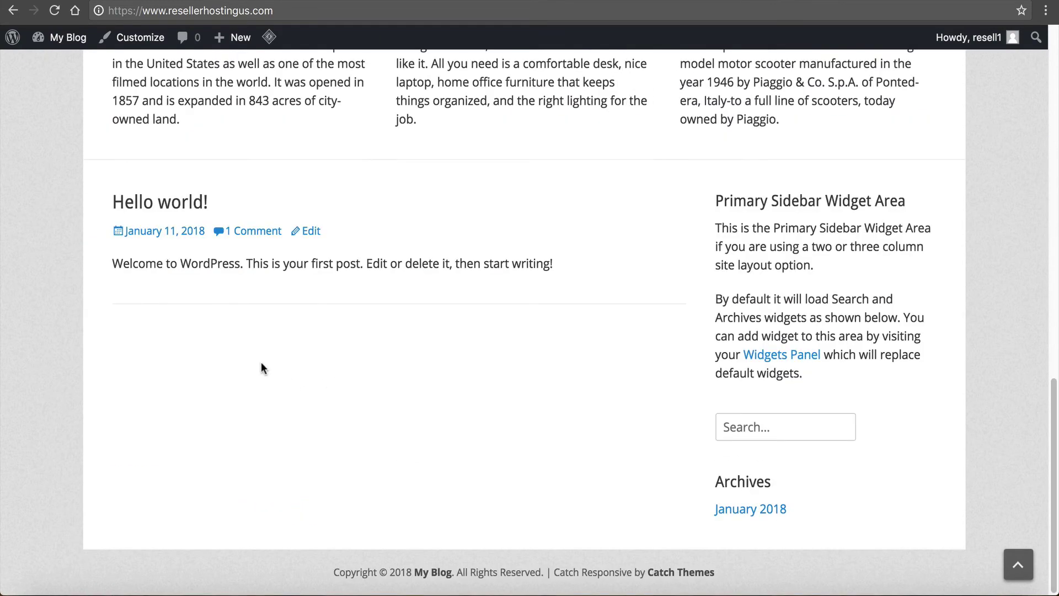
Read the Hello world! post, then revisit the Sample Page and home page.
left_click(186, 203)
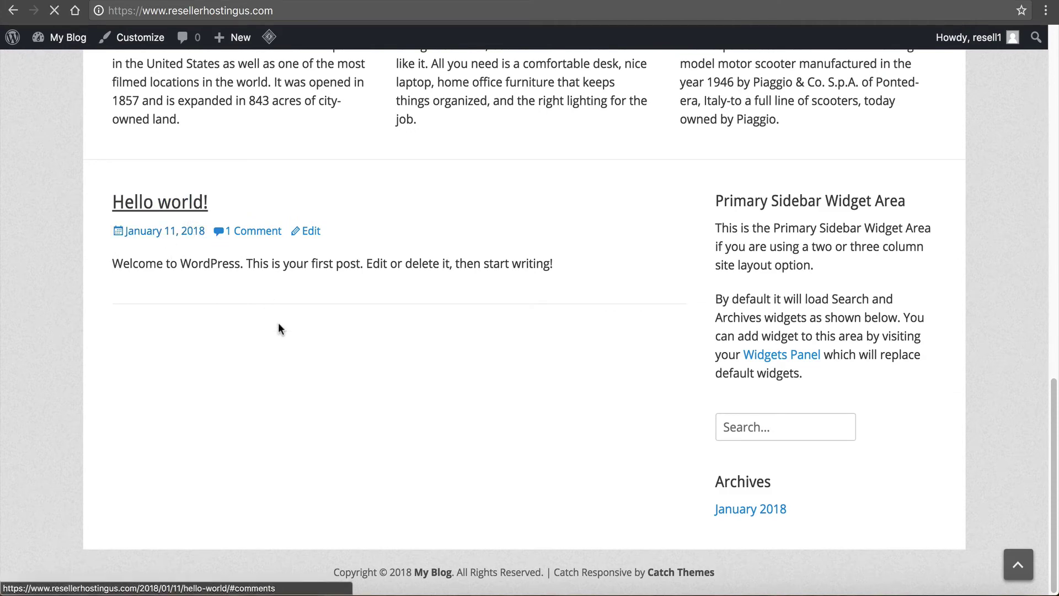
scroll(376, 364, "down", 7)
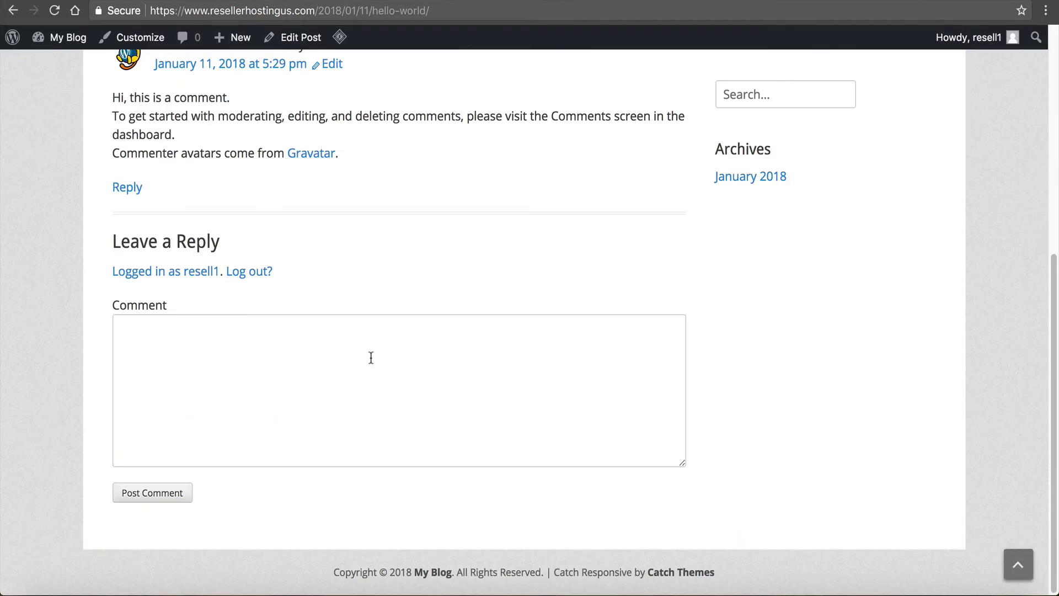
scroll(373, 344, "up", 7)
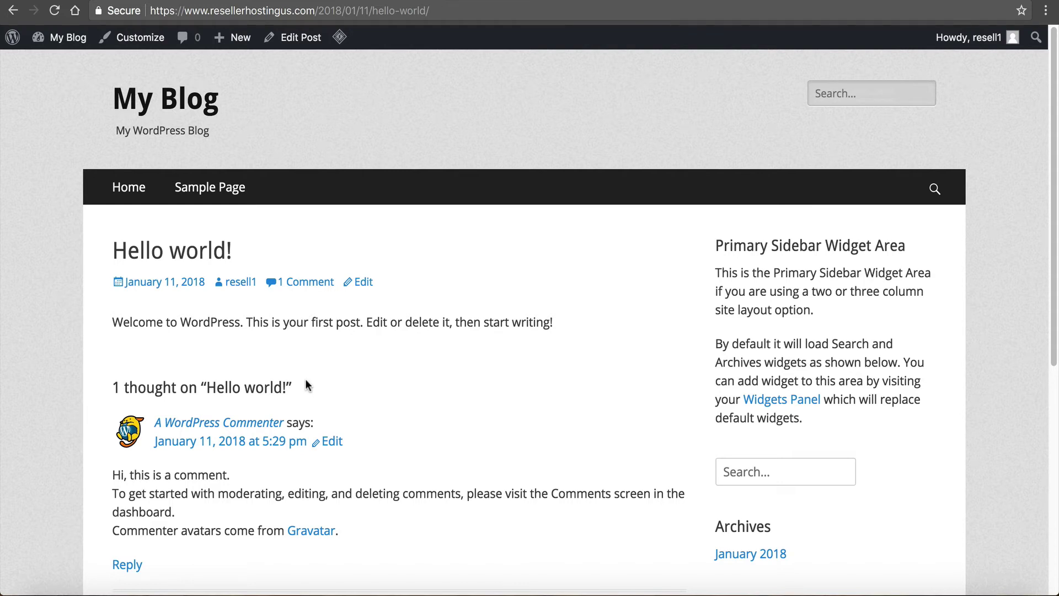
left_click(236, 182)
left_click(147, 194)
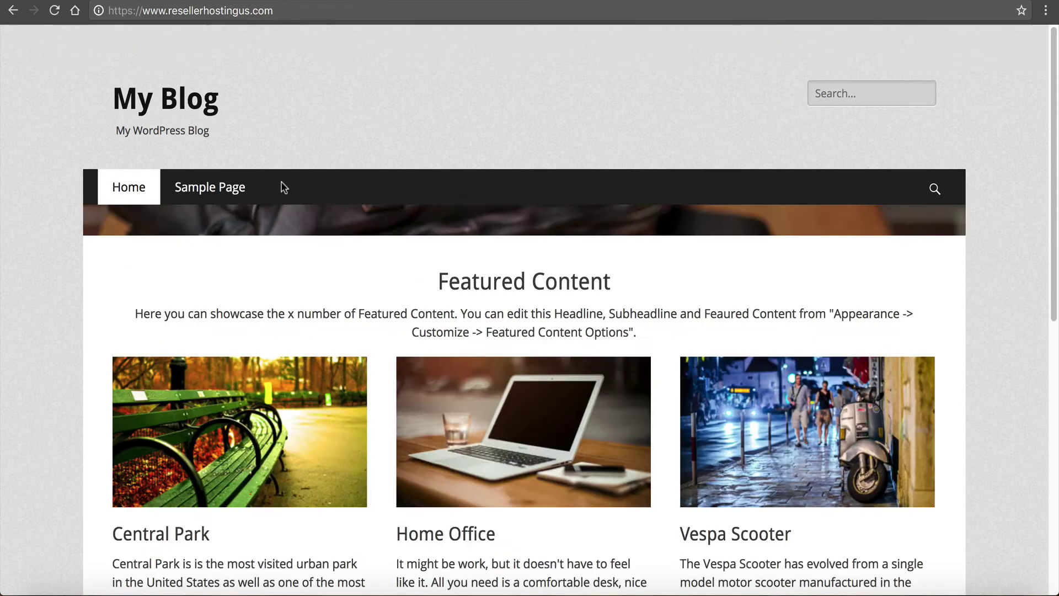
scroll(423, 248, "down", 15)
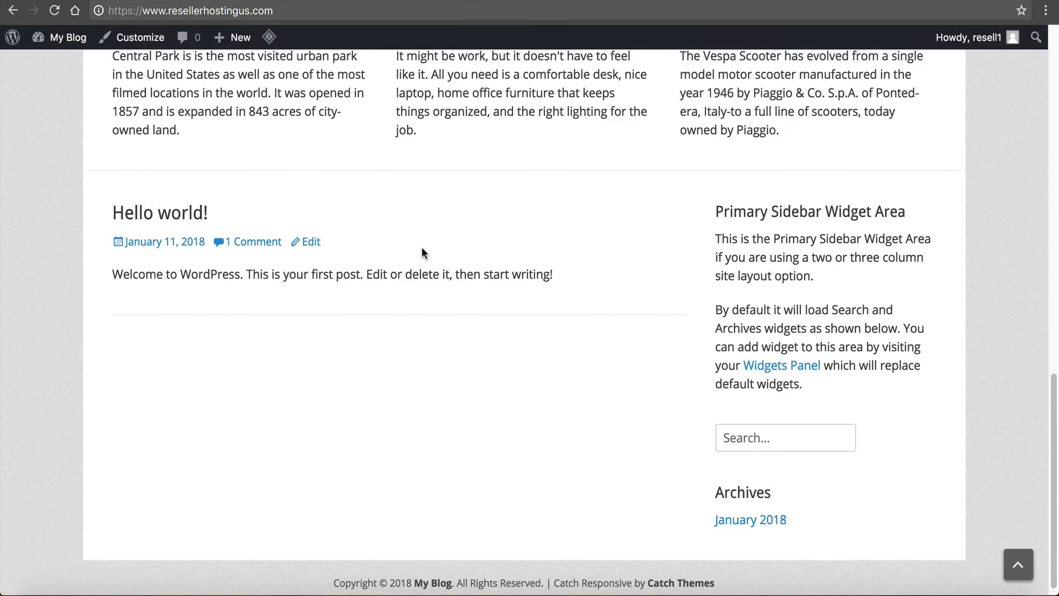
scroll(410, 248, "up", 10)
scroll(400, 251, "up", 5)
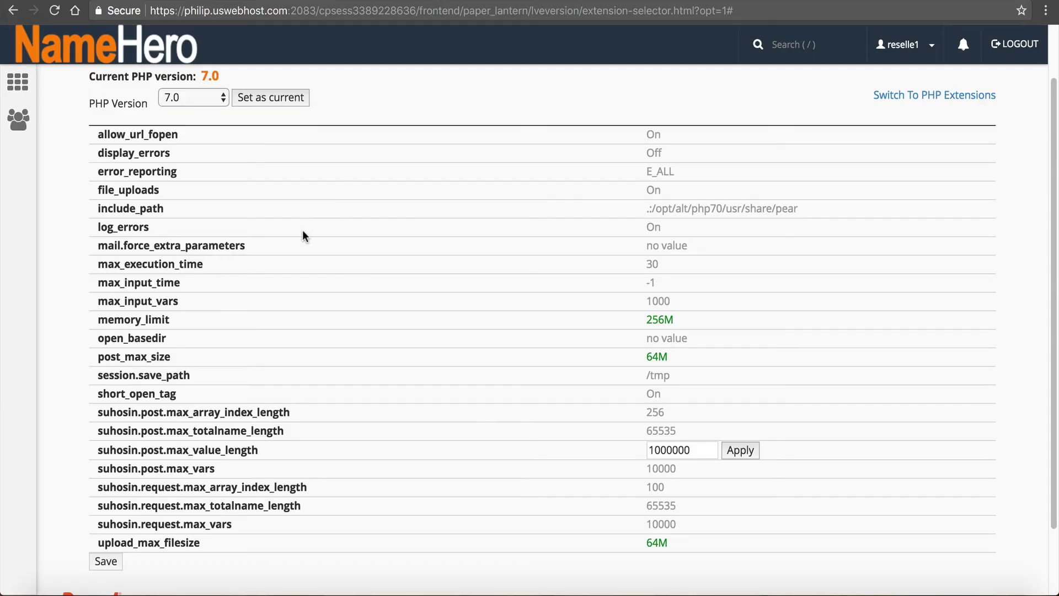
Apply suhosin.post.max_value_length at 1000000, then bring up the memory-error note.
mouse_move(297, 231)
left_click(738, 450)
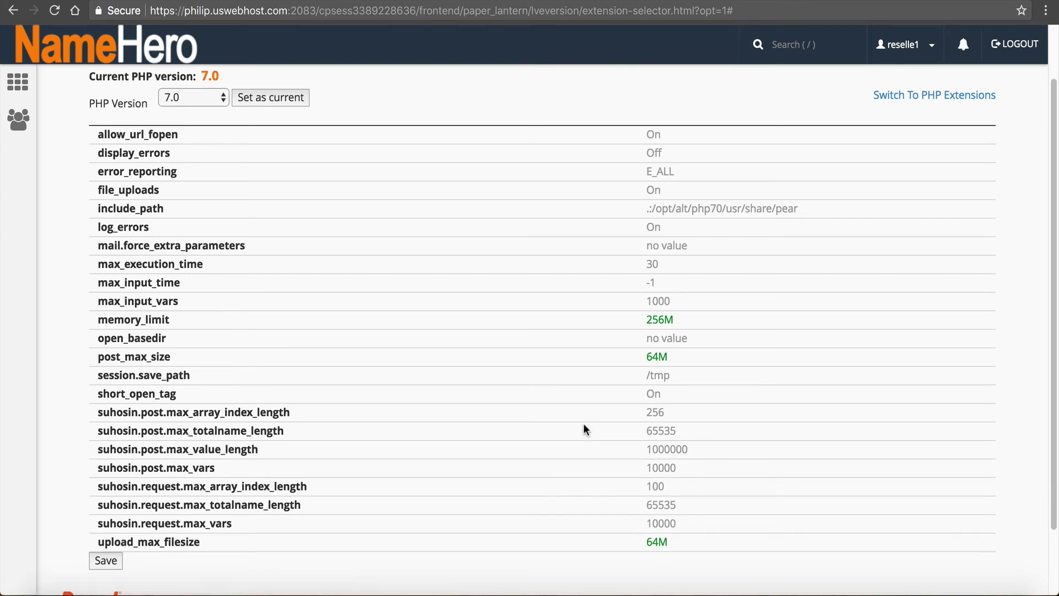
mouse_move(569, 374)
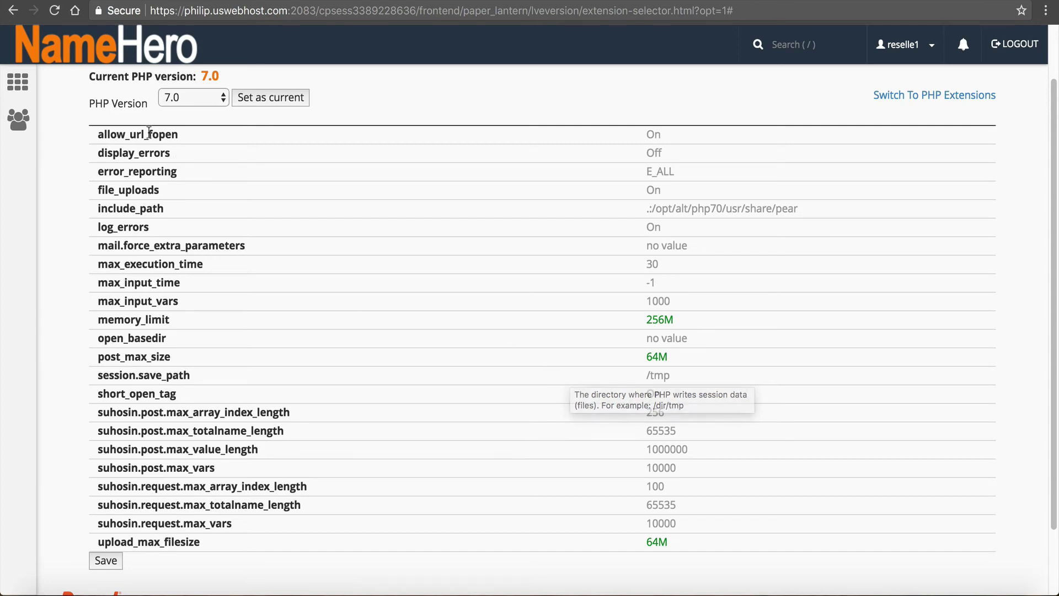
key("super+Tab")
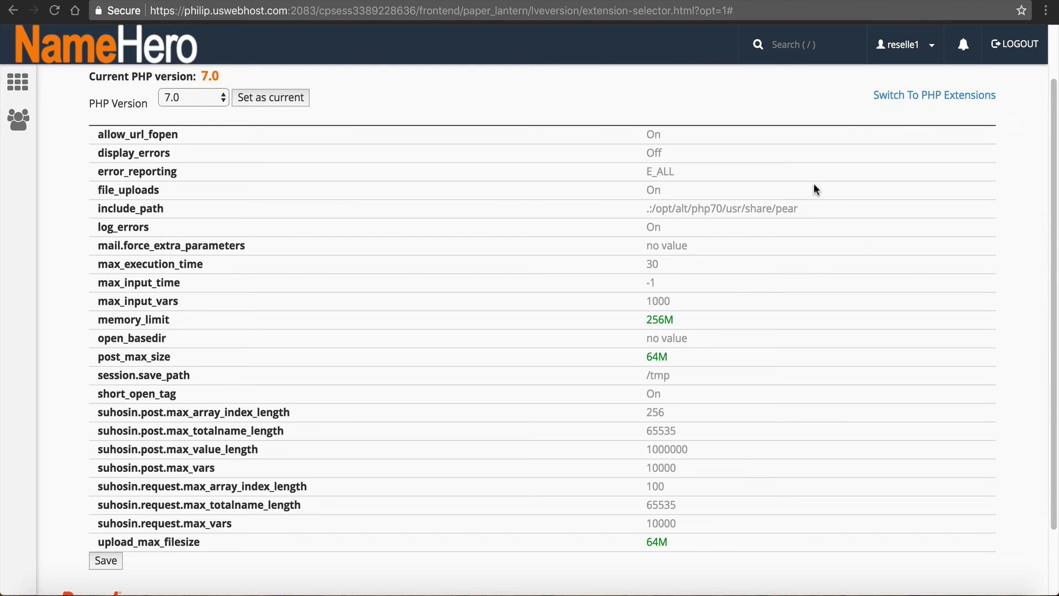
From cPanel home, search php, check the plain PHP page, then reopen Select PHP Version.
left_click(126, 53)
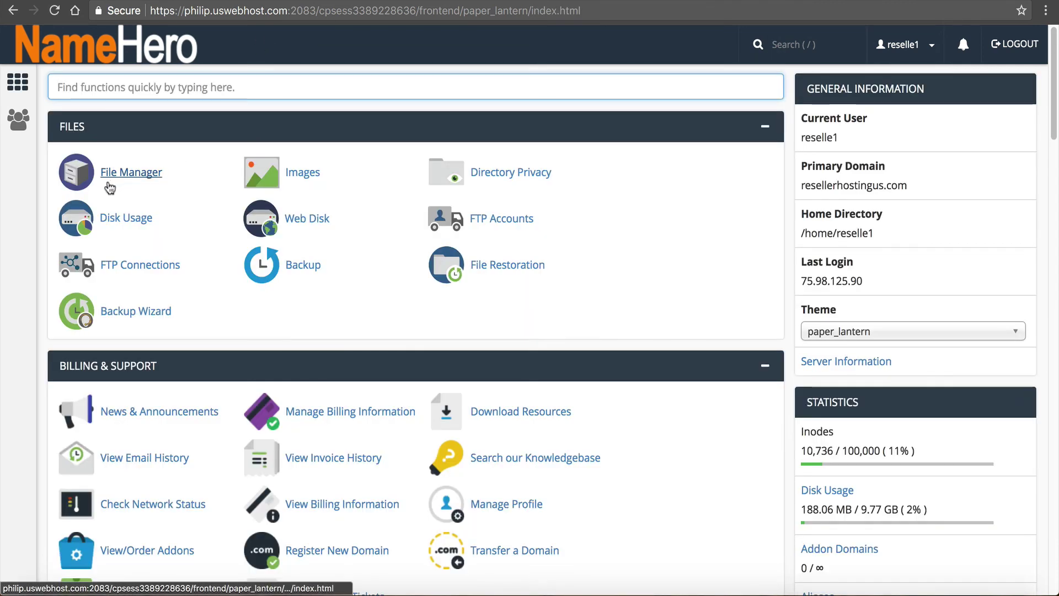
type("php")
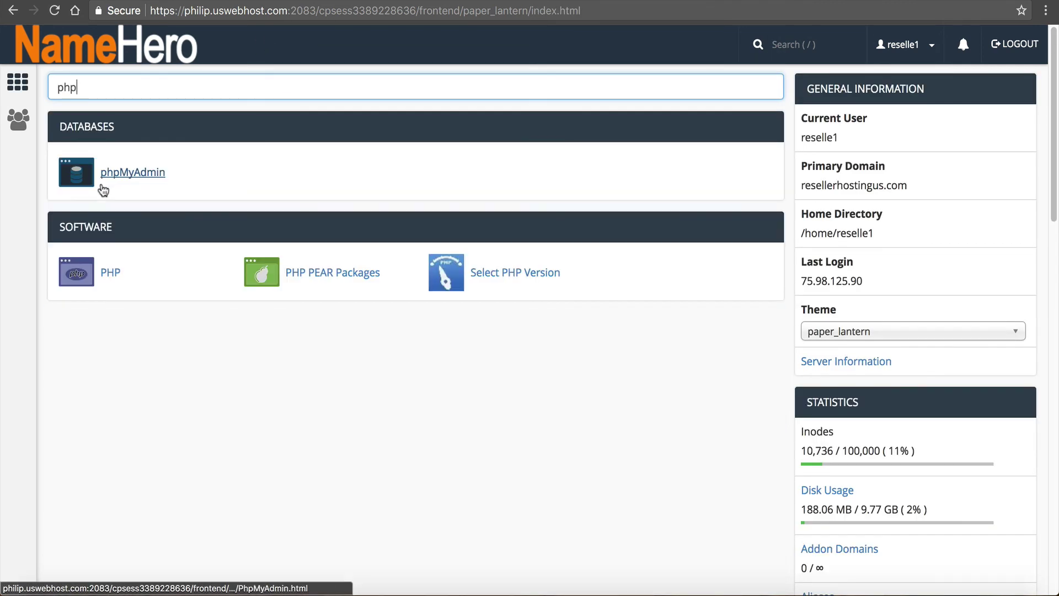
left_click(531, 282)
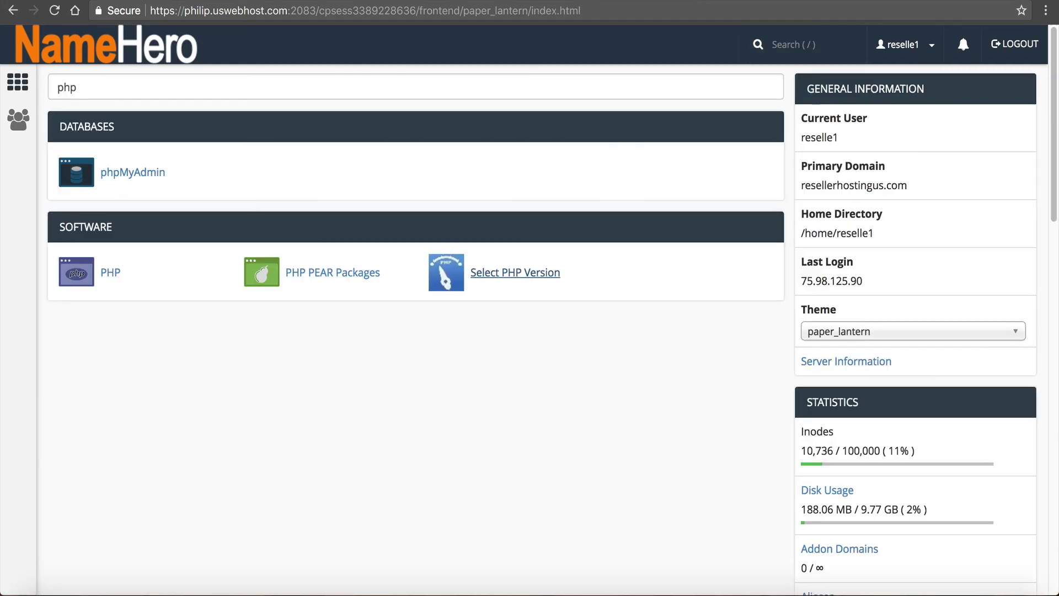
left_click(110, 272)
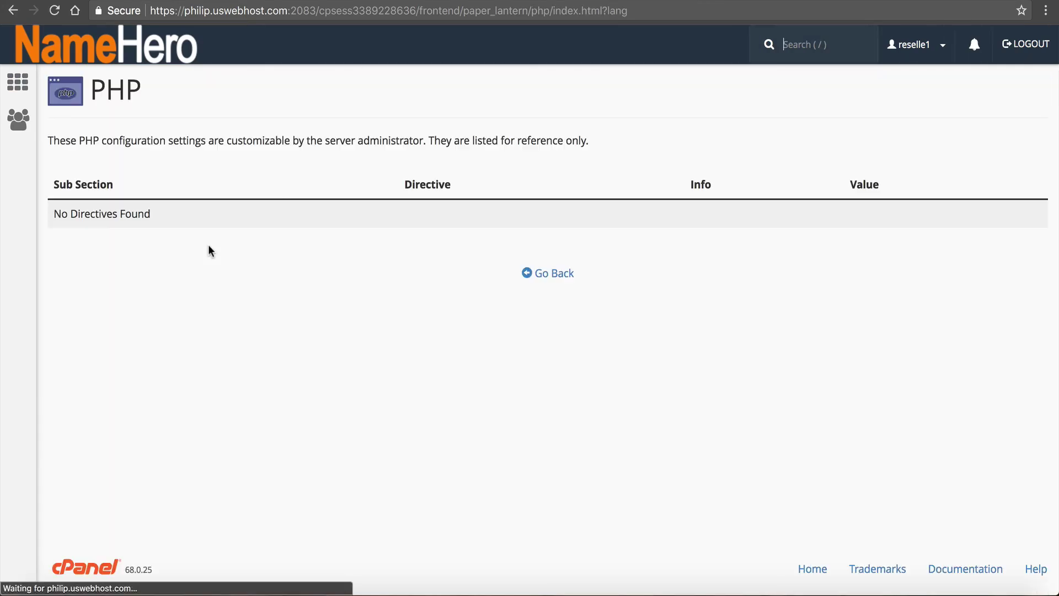
left_click(13, 10)
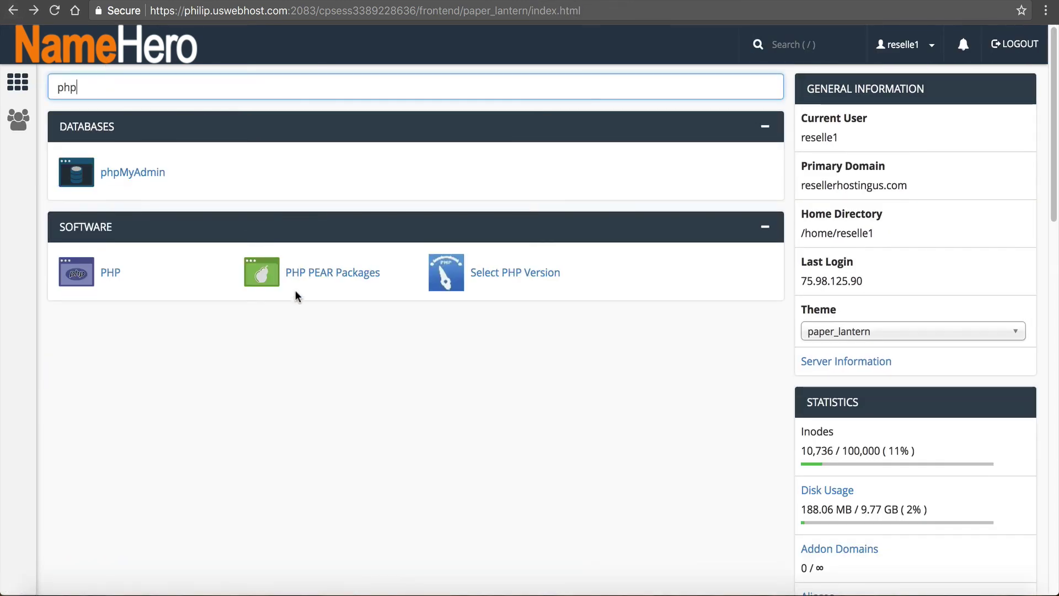
left_click(519, 280)
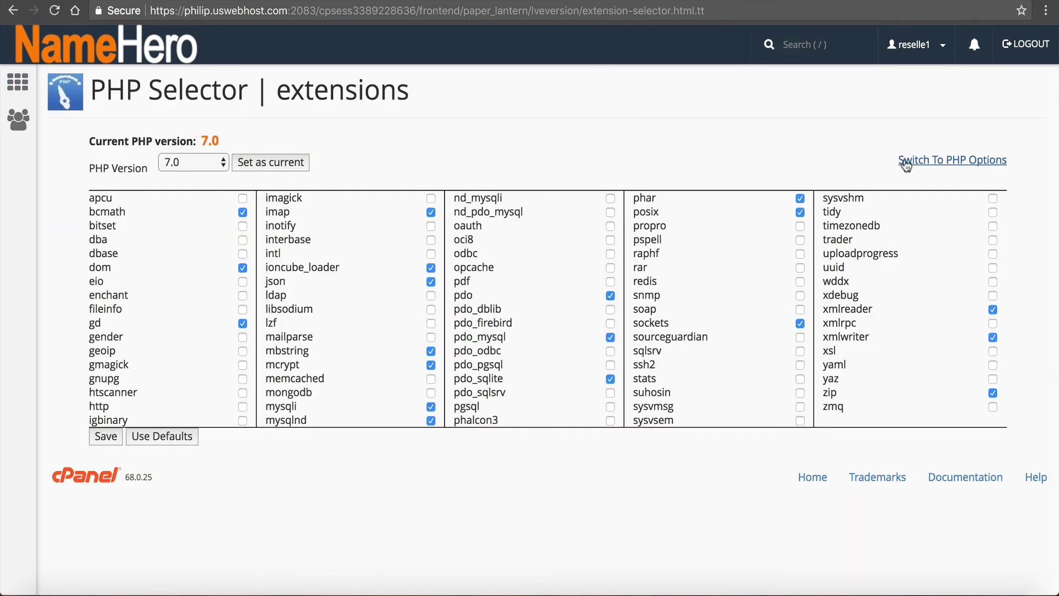
Show PHP 7.0 options with memory_limit 256M and post_max_size 64M after glancing at Client Area.
left_click(904, 161)
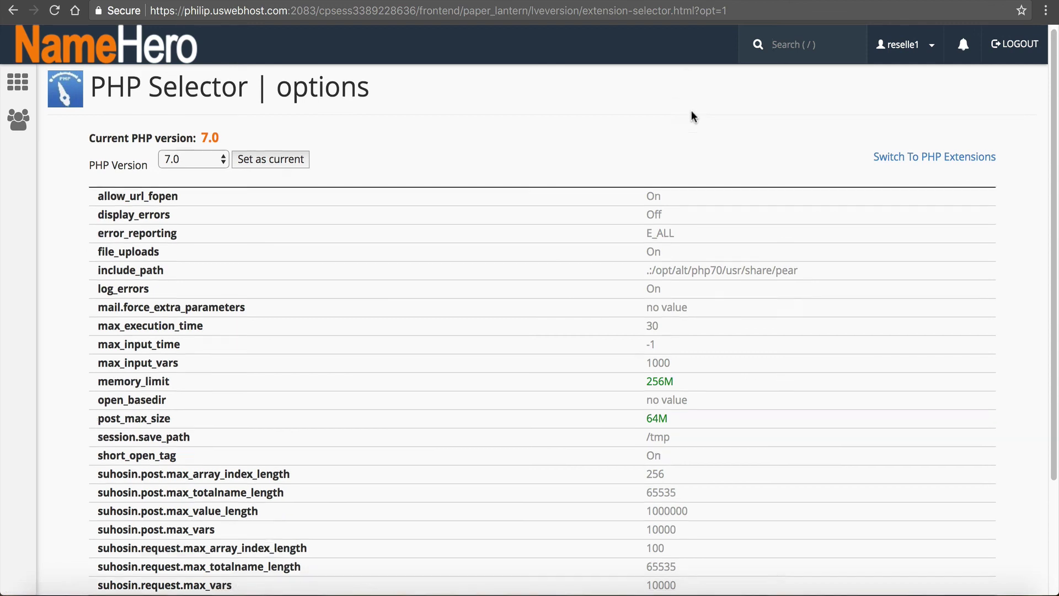
scroll(686, 118, "down", 3)
scroll(633, 443, "up", 3)
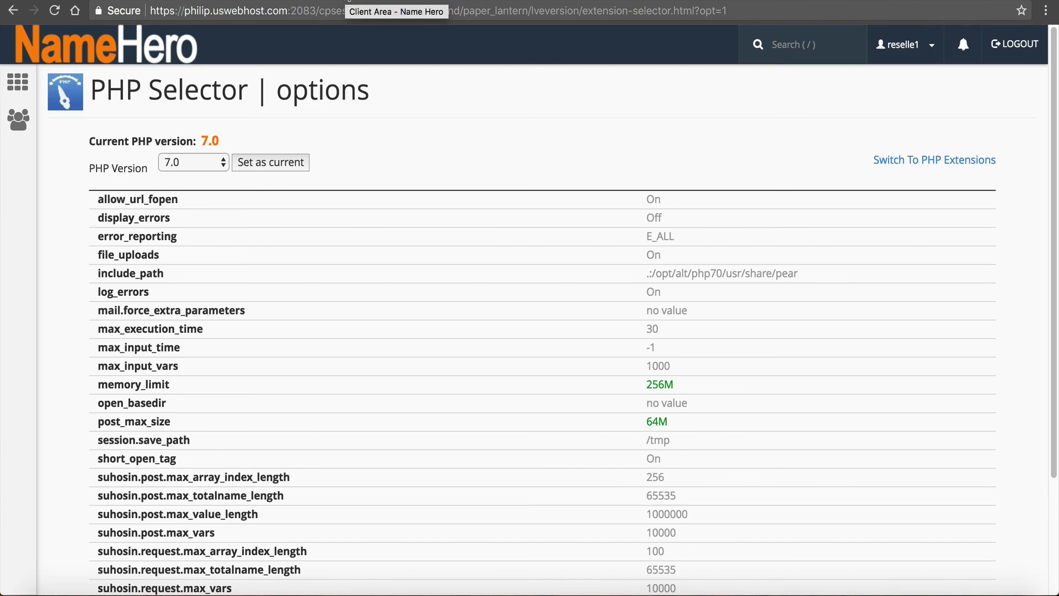
left_click(386, 2)
left_click(496, 1)
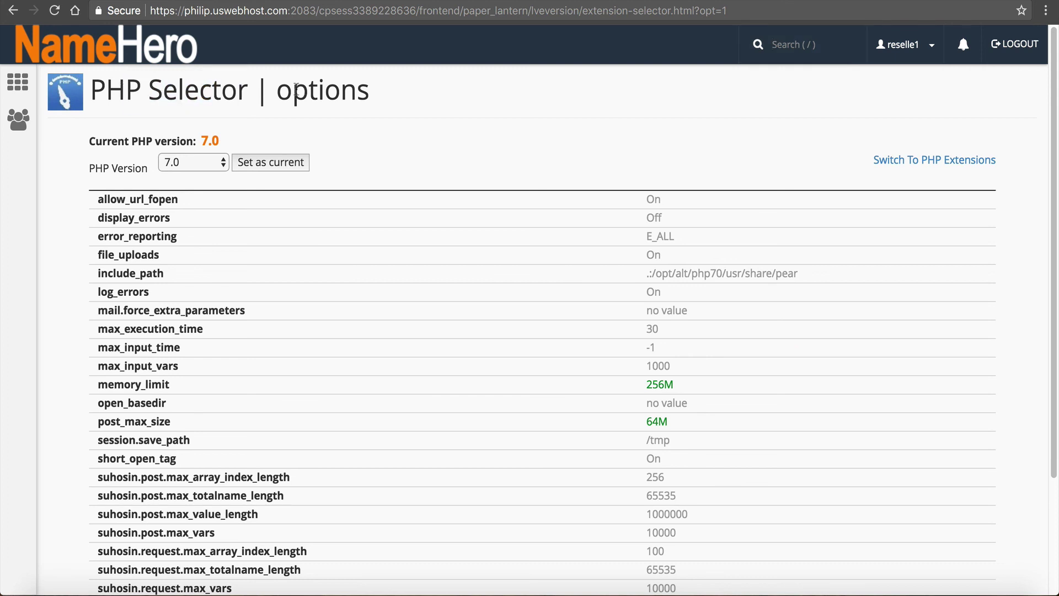
left_click_drag(286, 89, 328, 89)
left_click(733, 134)
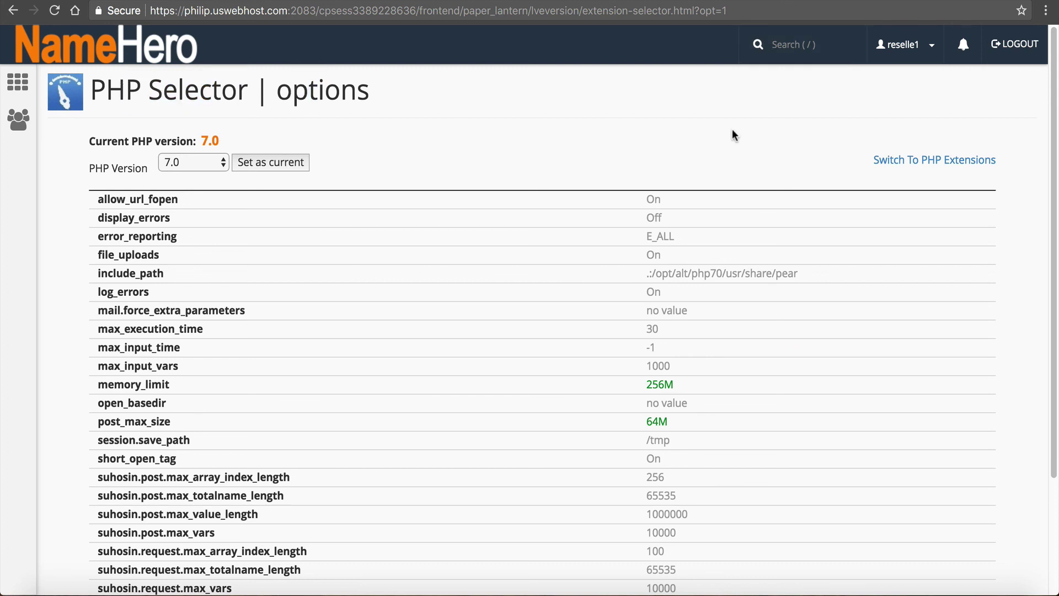
Return to the PHP 7.0 extensions list, with ioncube_loader, mysqli and zip still enabled.
left_click(877, 160)
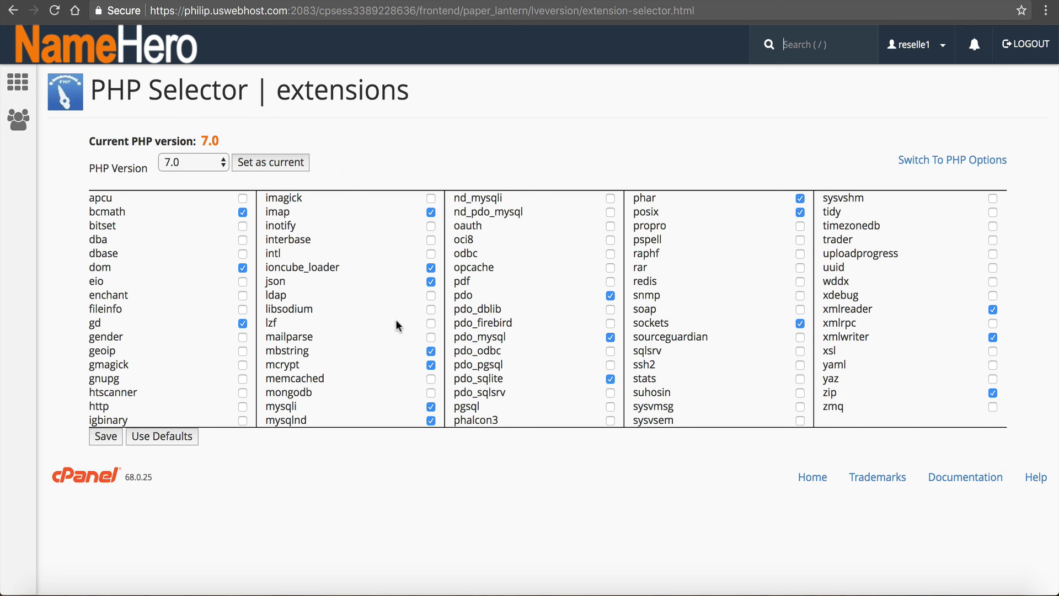
mouse_move(396, 321)
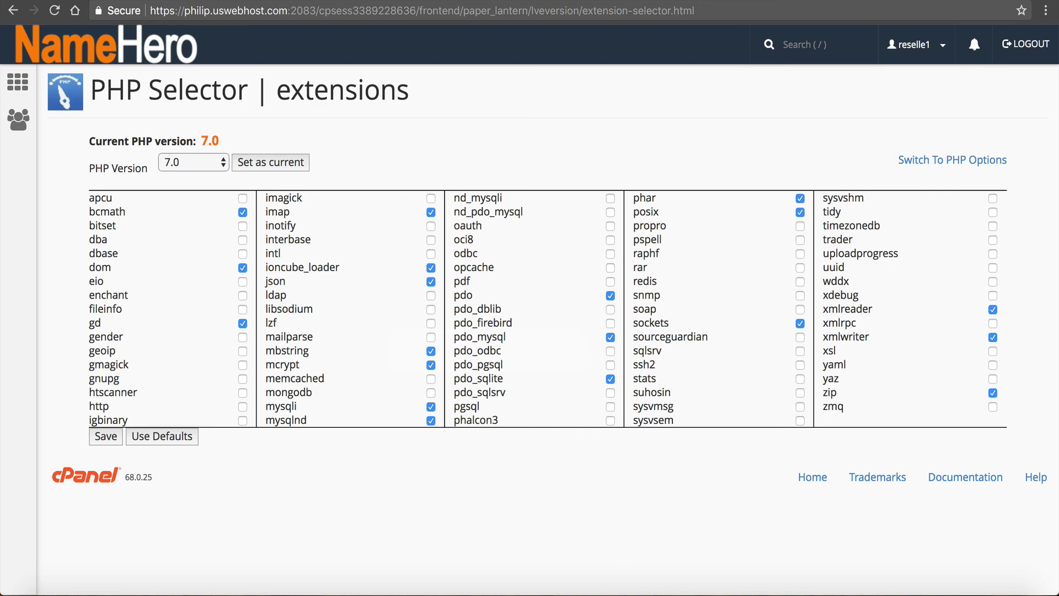
key("super+Tab")
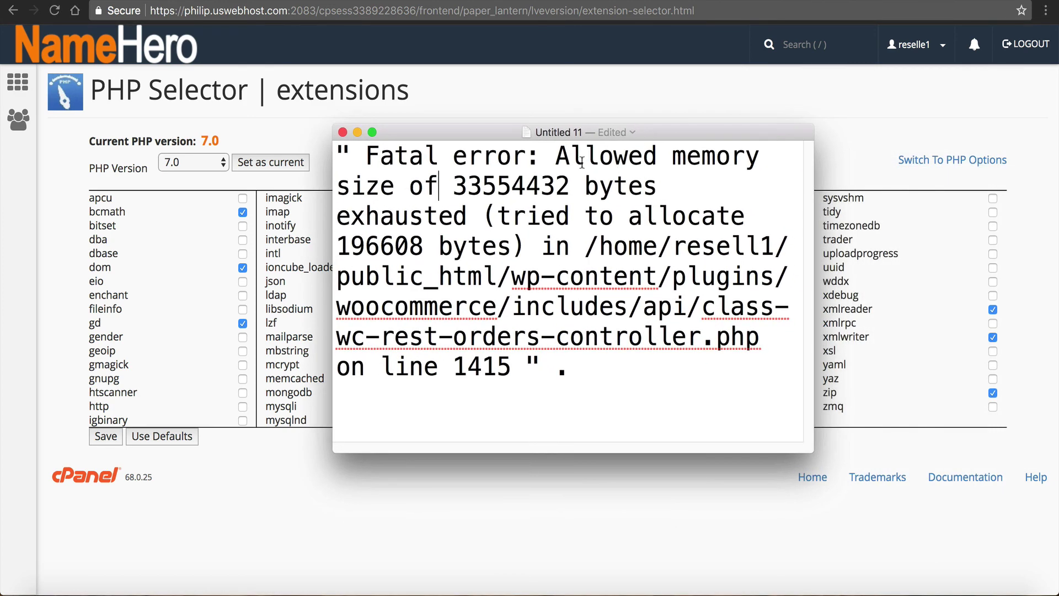
left_click_drag(468, 217, 474, 122)
left_click(380, 186)
key("super+Tab")
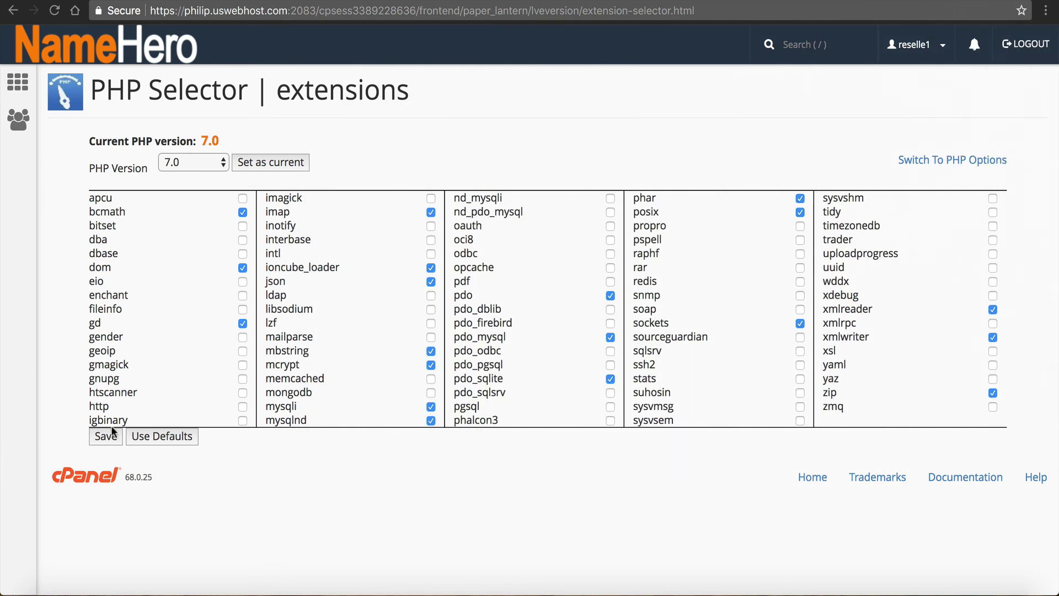